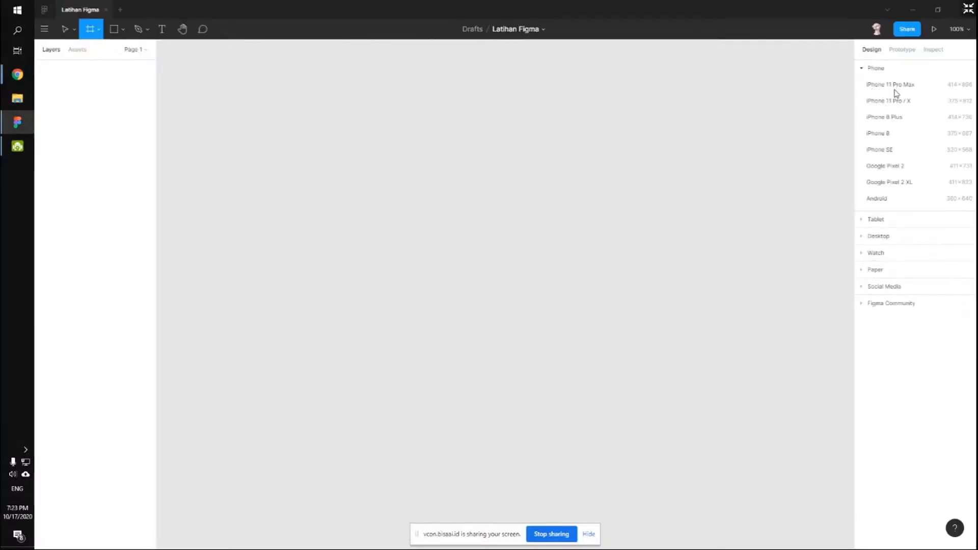
left_click(874, 220)
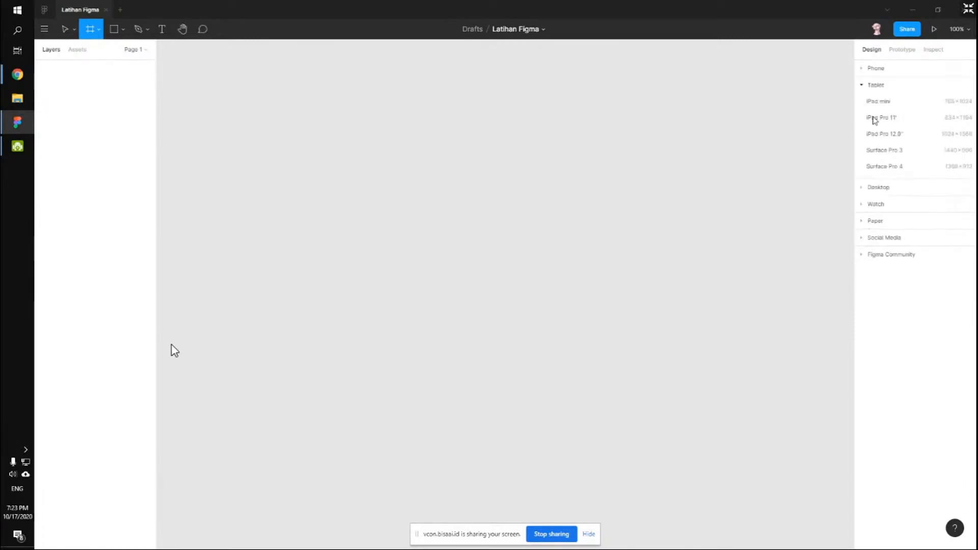
left_click(874, 187)
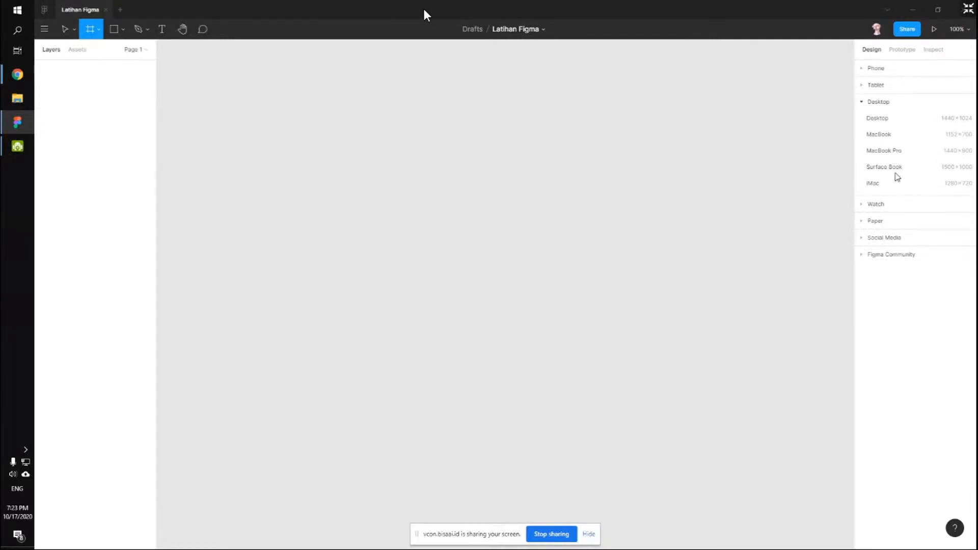
left_click(864, 206)
left_click(862, 206)
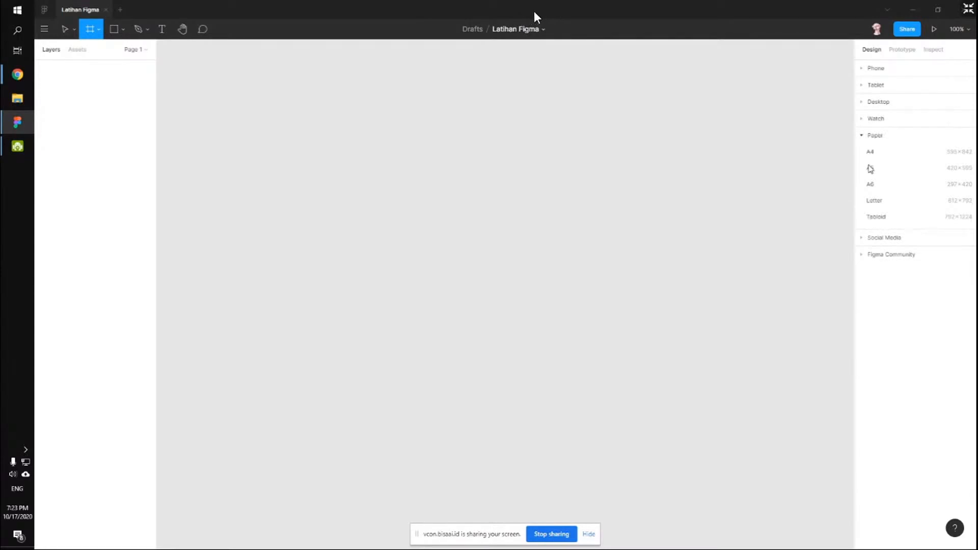
left_click(872, 238)
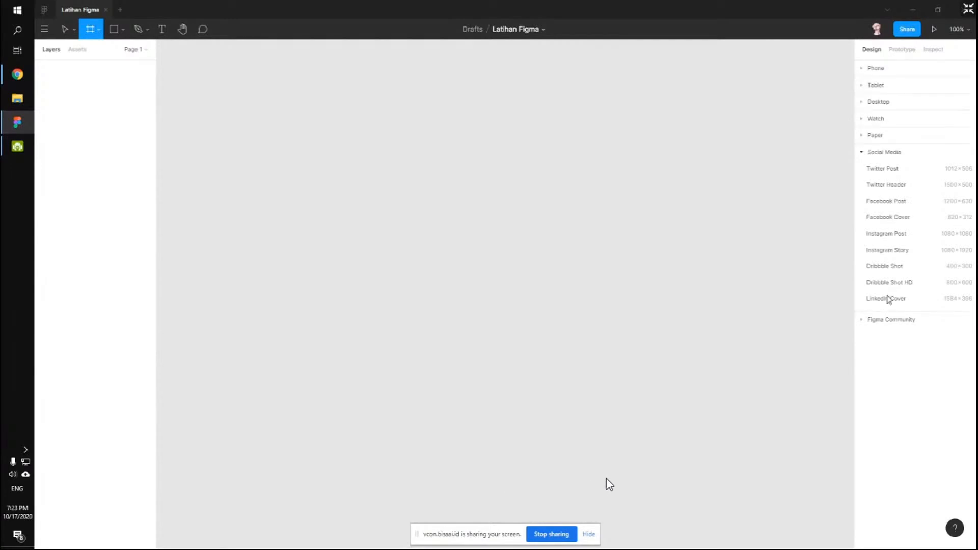
left_click(870, 321)
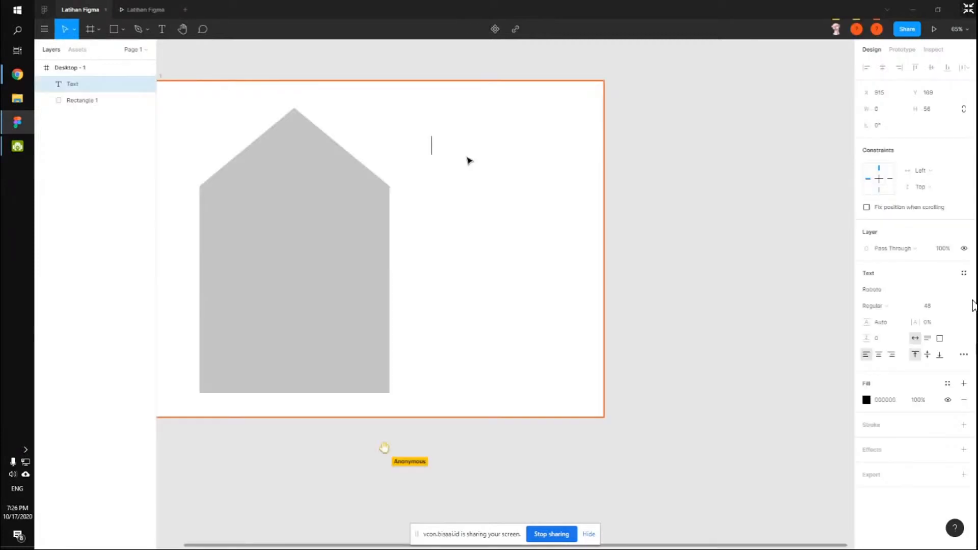
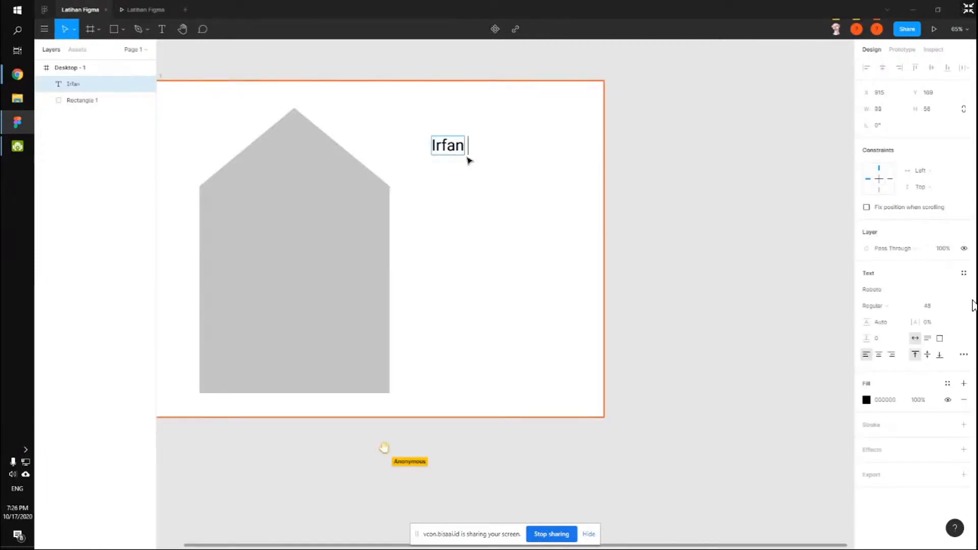
Type the person's full name into the text layer beside the grey house shape.
key("Escape")
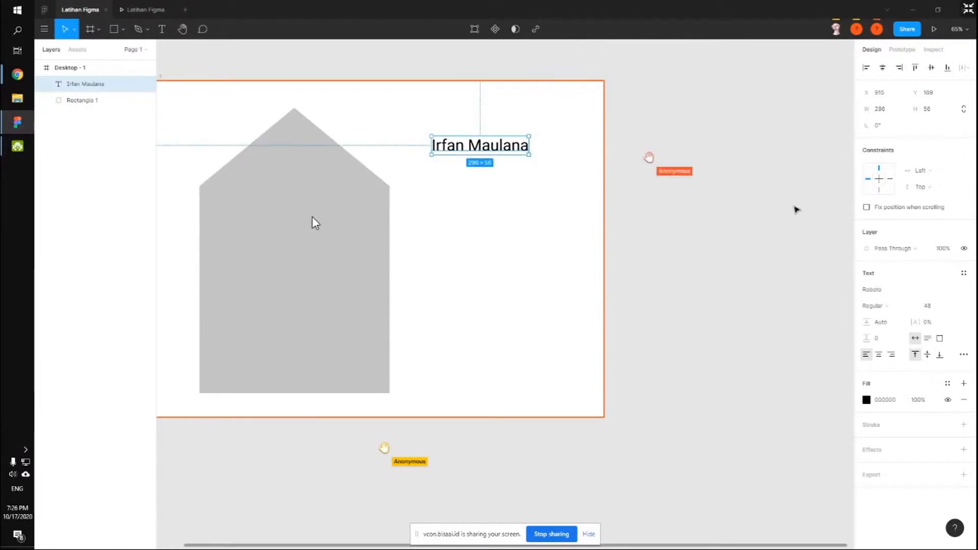
Keep the Regular weight, enter Gotham as the font family, then run Unsplash on the ellipse.
left_click(966, 289)
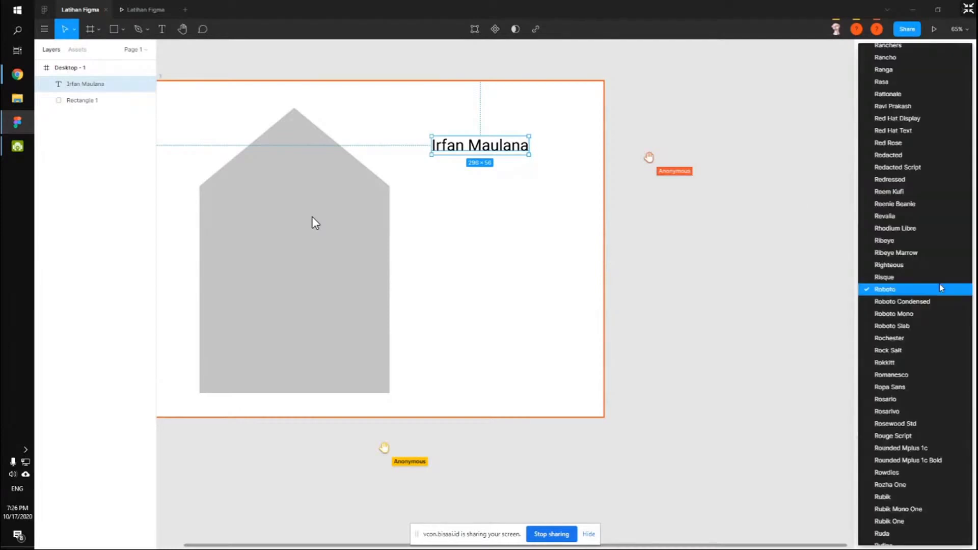
scroll(892, 216, "up", 1)
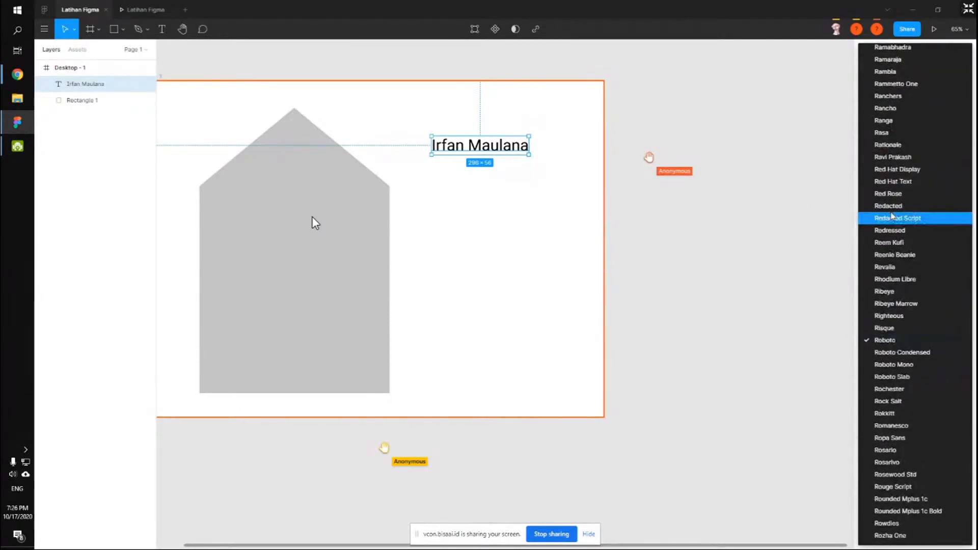
scroll(894, 209, "up", 6)
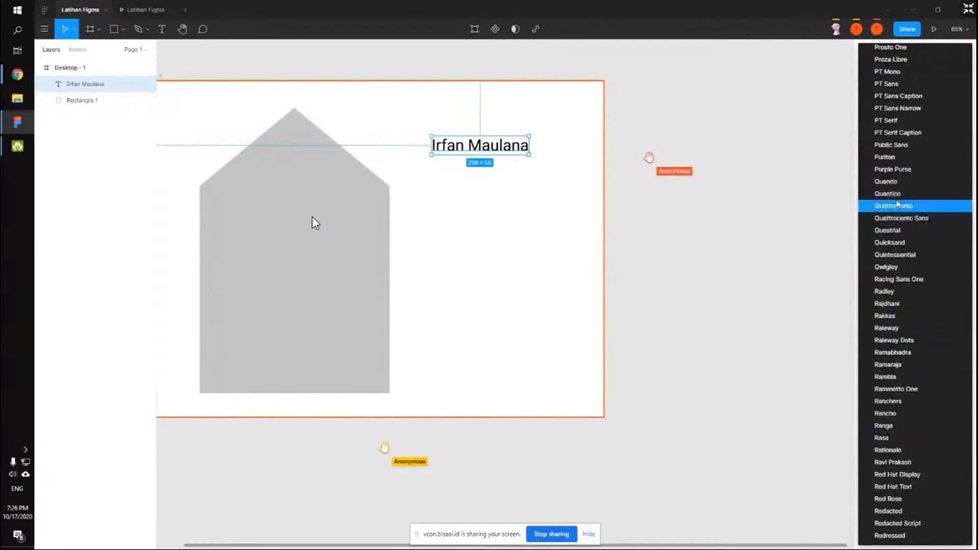
key("Escape")
left_click(893, 312)
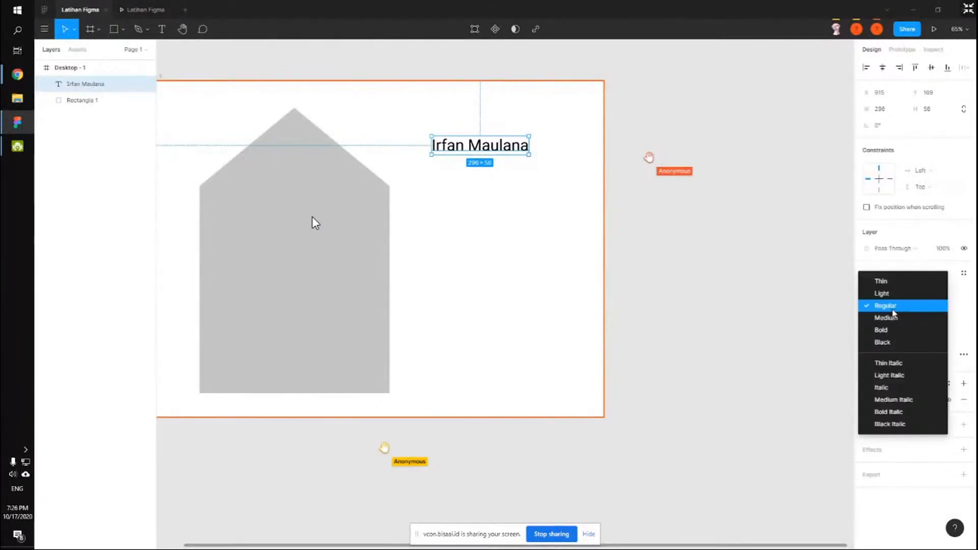
left_click(887, 307)
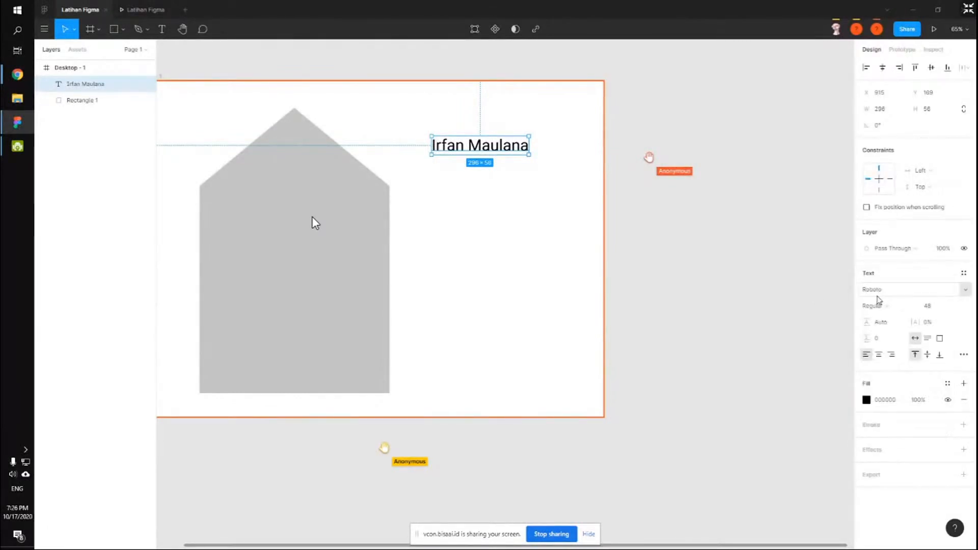
left_click(879, 290)
type("Gotham")
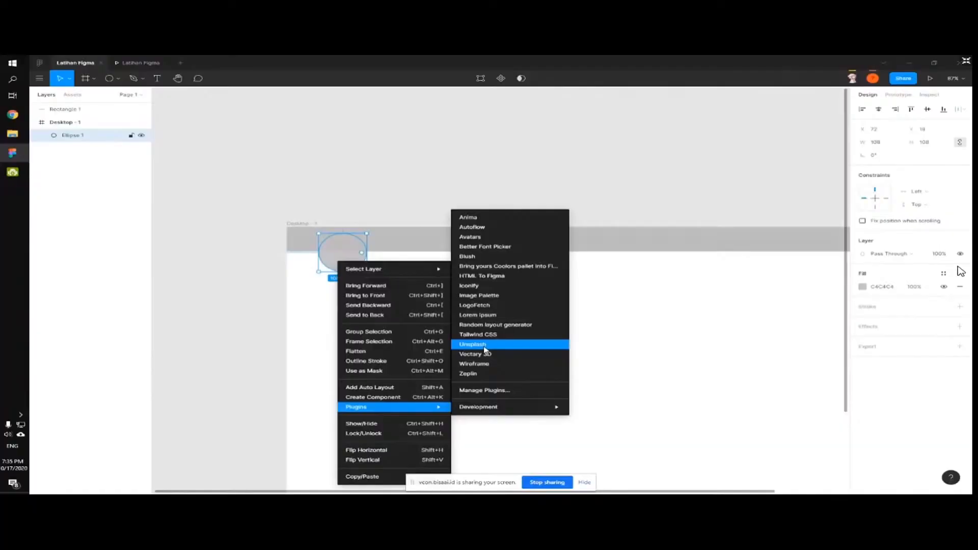
left_click(485, 345)
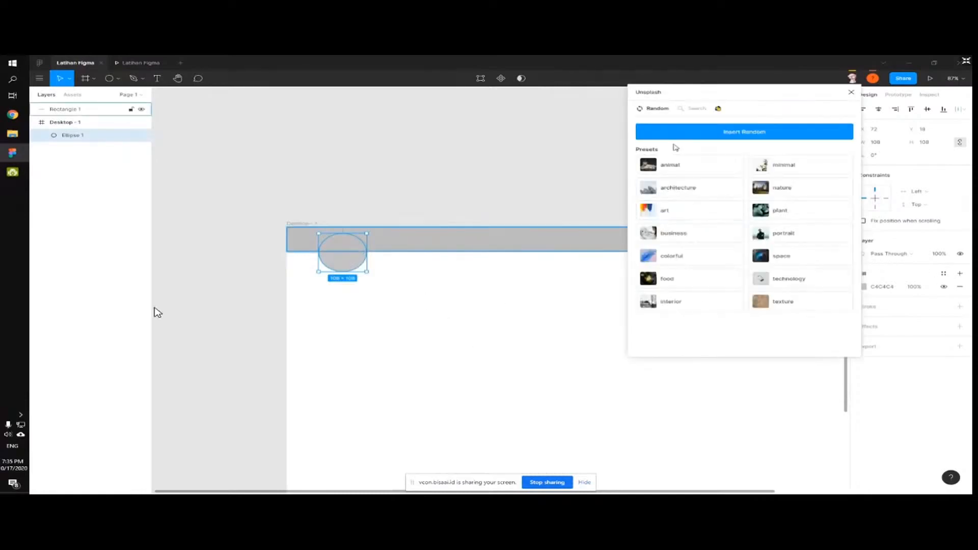
Fill the ellipse with a random Unsplash portrait photo and move Rectangle 1 below Ellipse 1.
left_click(701, 111)
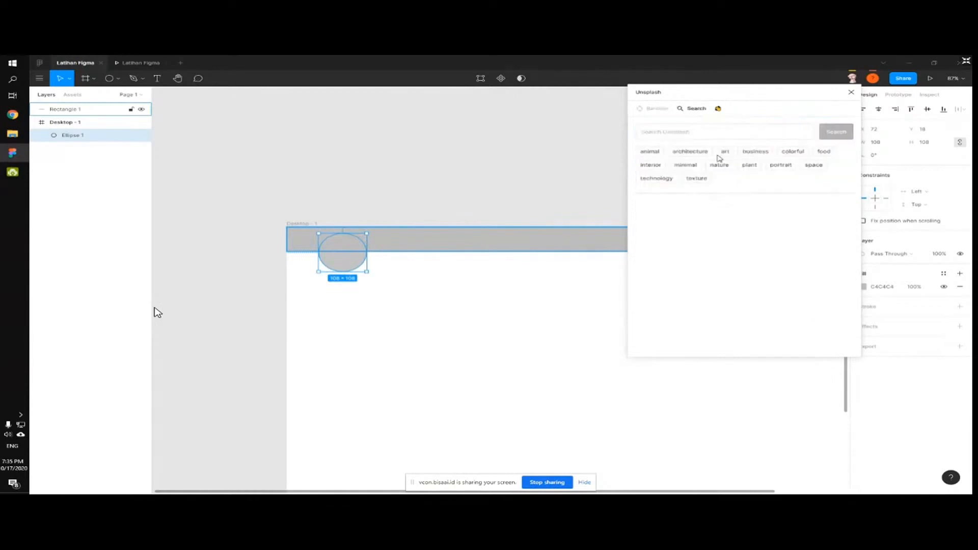
left_click(662, 115)
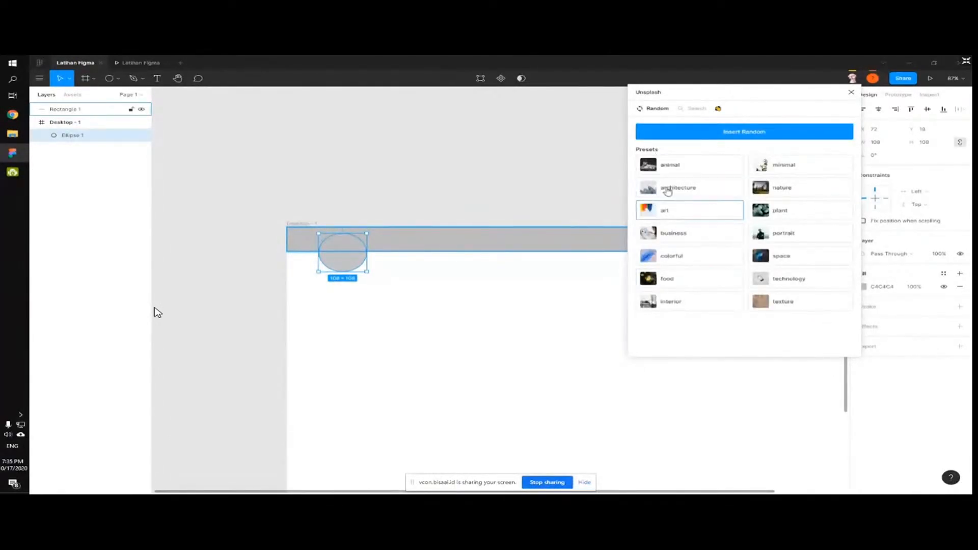
left_click(802, 240)
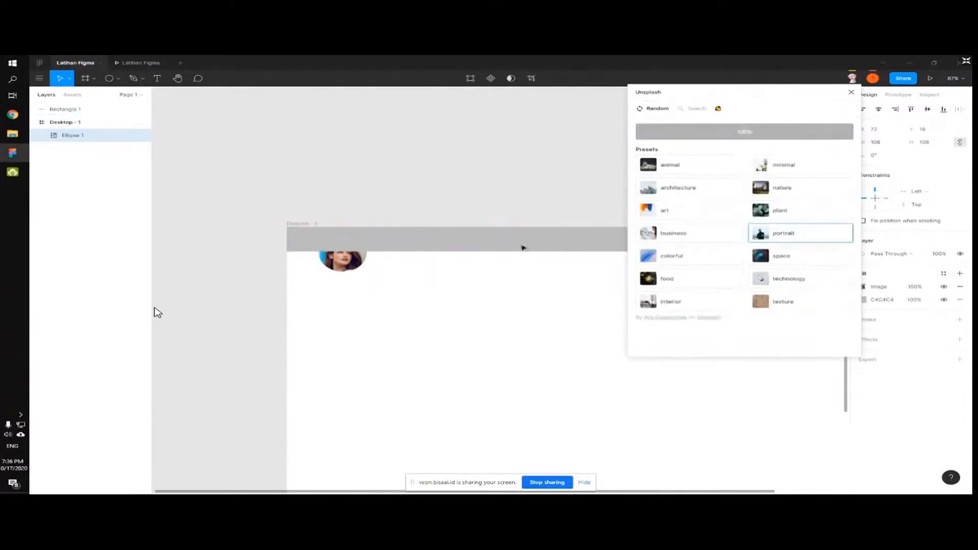
left_click(415, 272)
left_click_drag(64, 109, 73, 152)
left_click(238, 162)
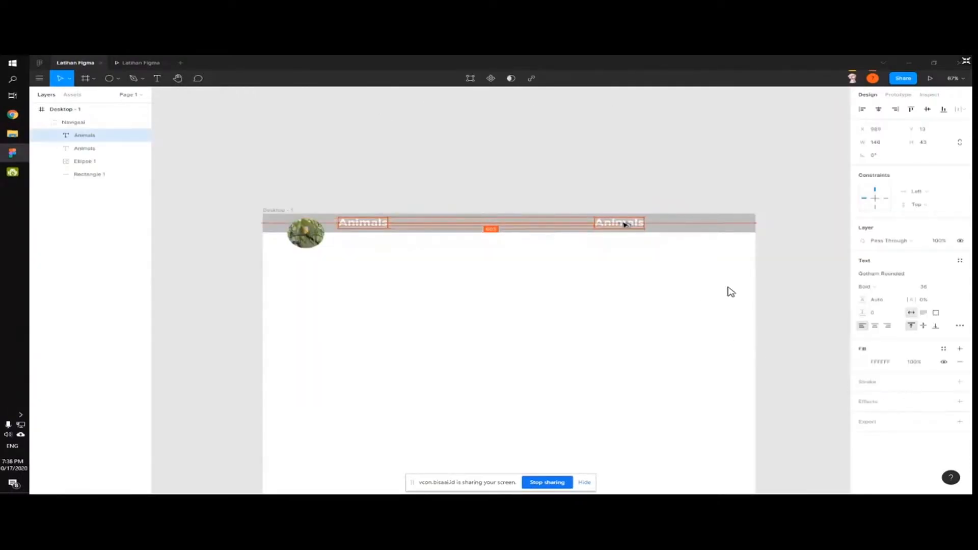
Change the right-hand Animals text to 'Home' and set its font size to 20.
double_click(626, 225)
type("H")
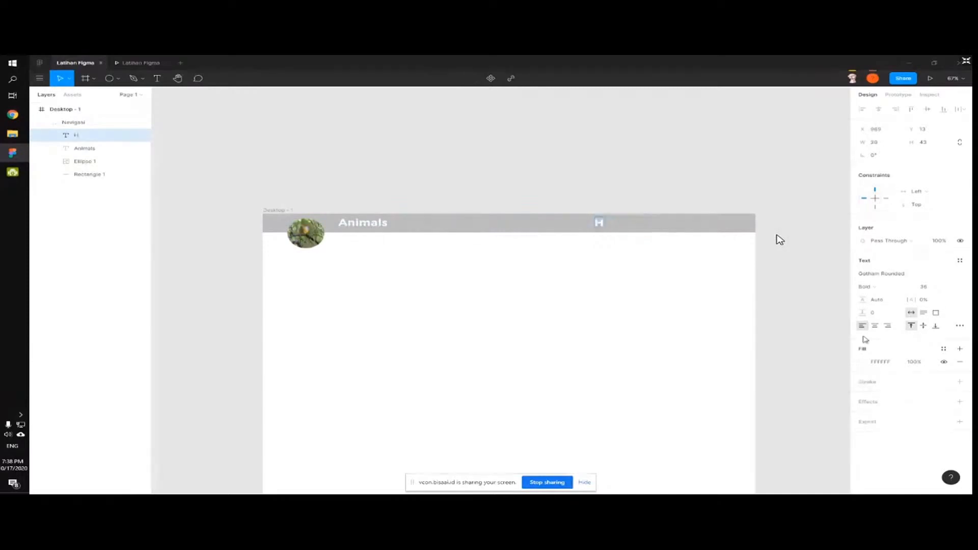
type("ome")
key("ctrl+a")
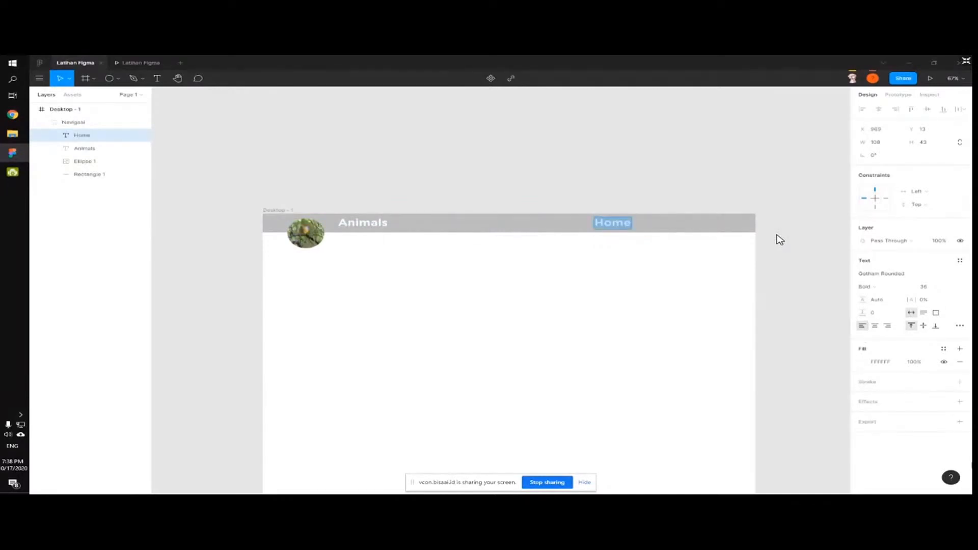
left_click(948, 287)
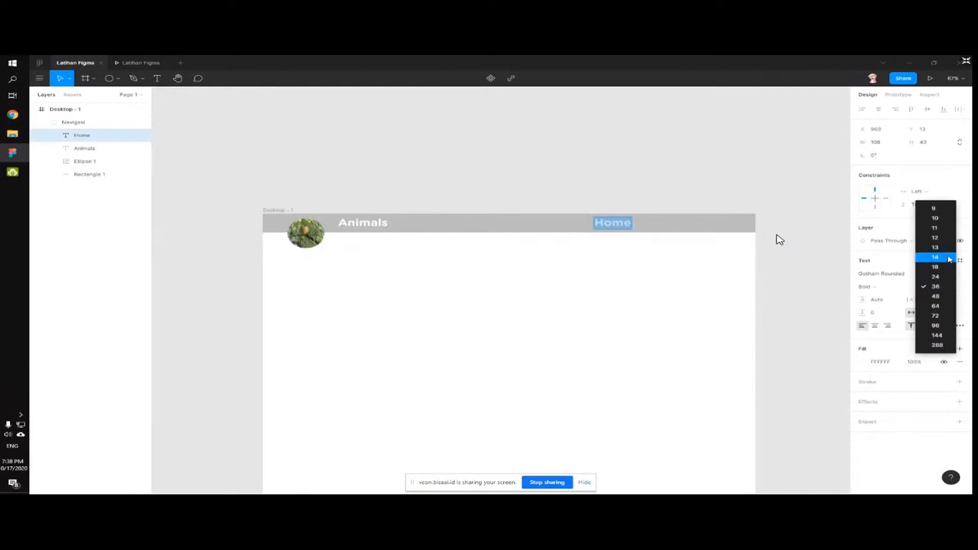
left_click(937, 257)
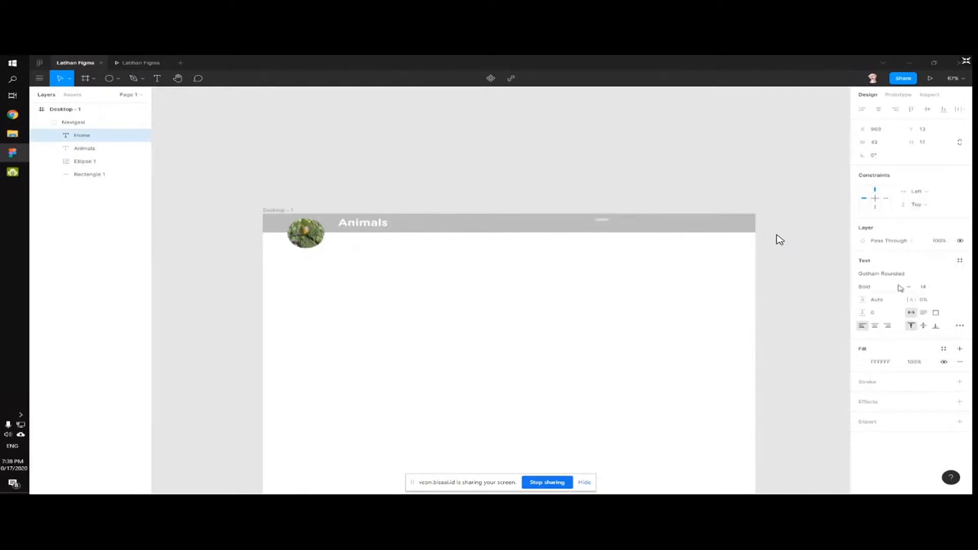
left_click(948, 287)
left_click(937, 306)
left_click(928, 287)
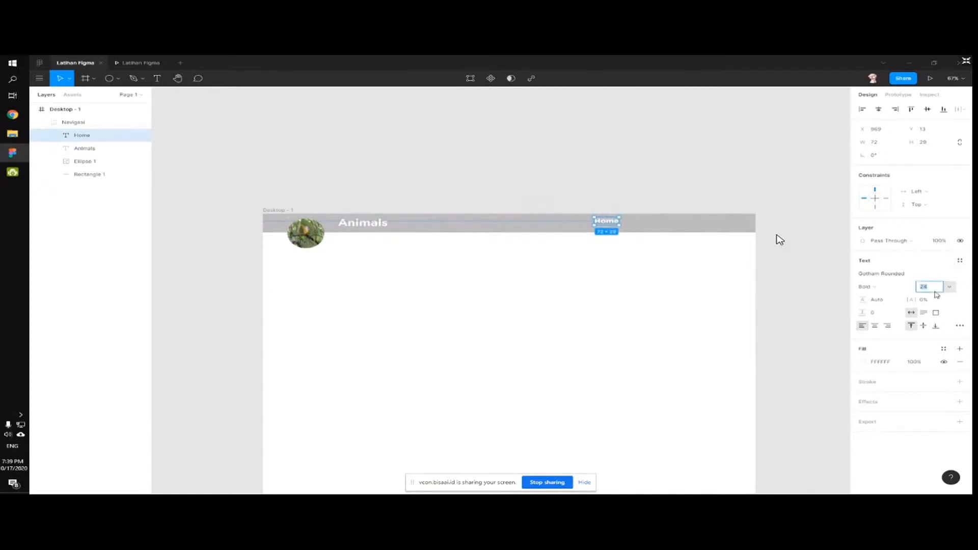
type("20")
key("Return")
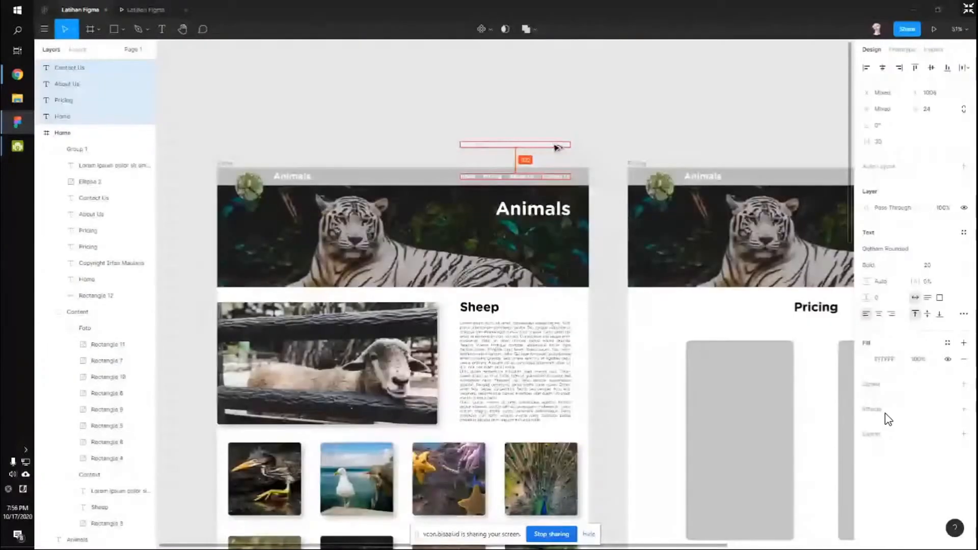
Wrap the loose Home label in its own frame, Frame 1.
left_click(457, 130)
left_click(458, 131)
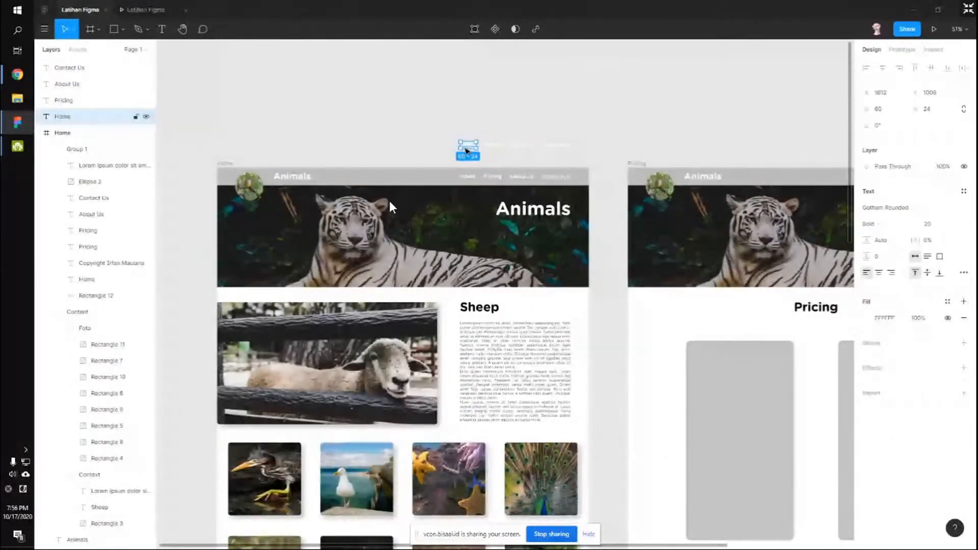
right_click(465, 144)
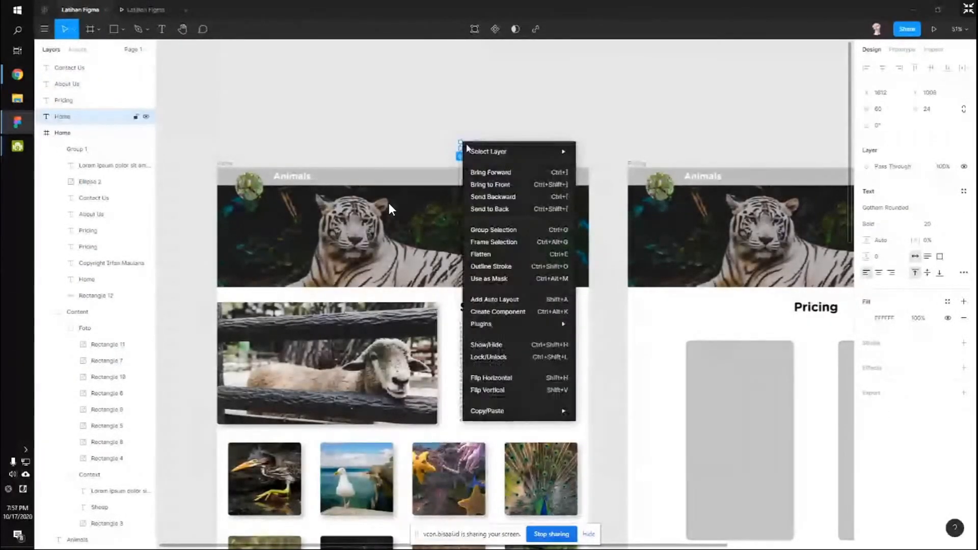
left_click(494, 242)
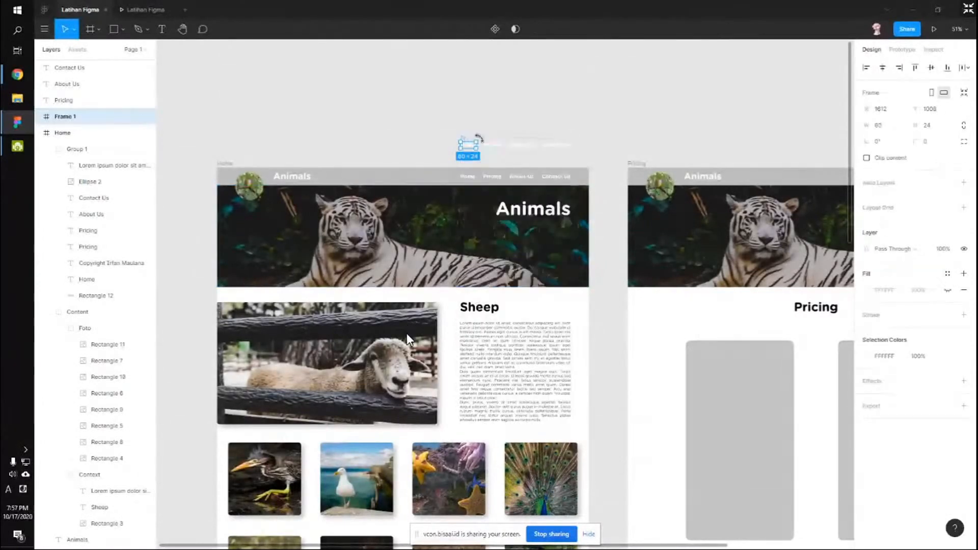
left_click_drag(482, 139, 500, 151)
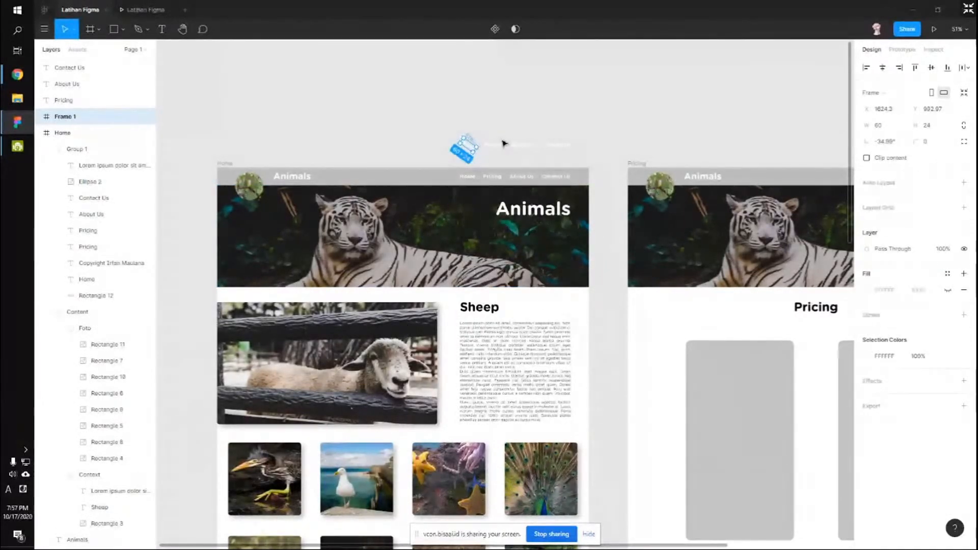
key("ctrl+z")
left_click(497, 152)
Wrap the Pricing, About Us and Contact Us labels each in their own frame.
left_click(492, 145)
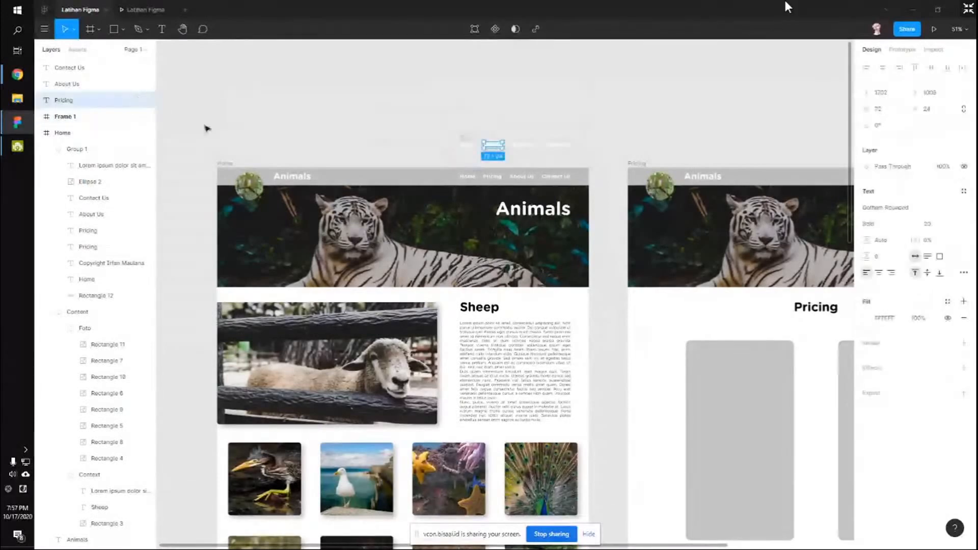
right_click(490, 144)
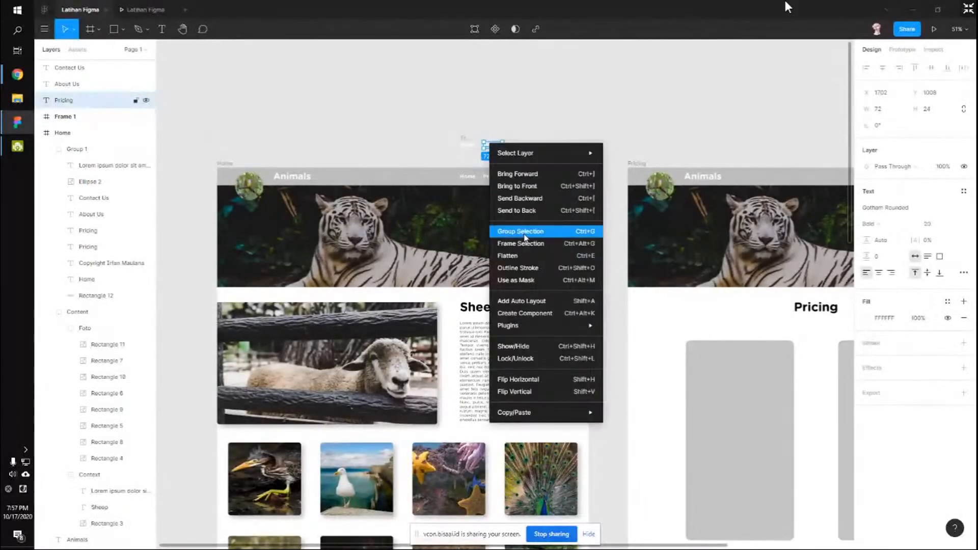
left_click(522, 243)
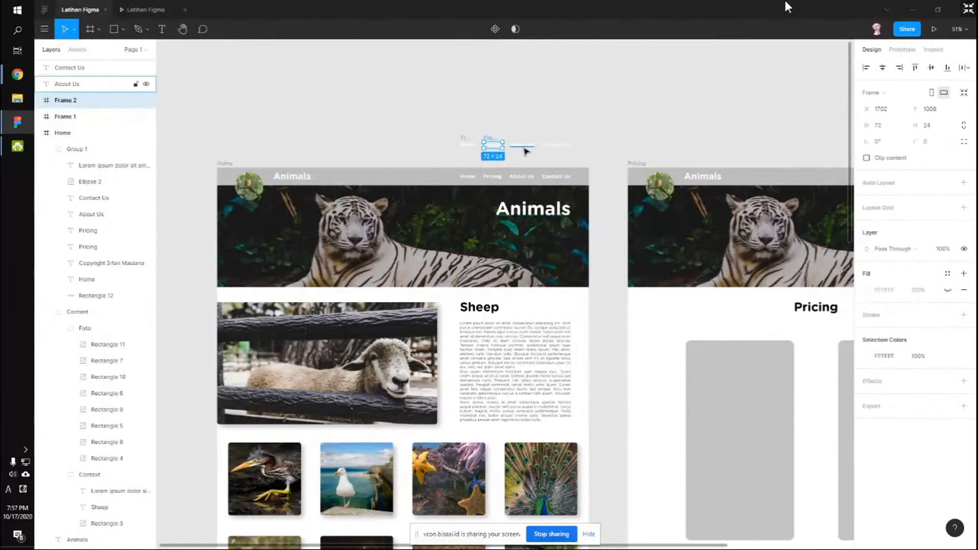
left_click(525, 147)
right_click(519, 144)
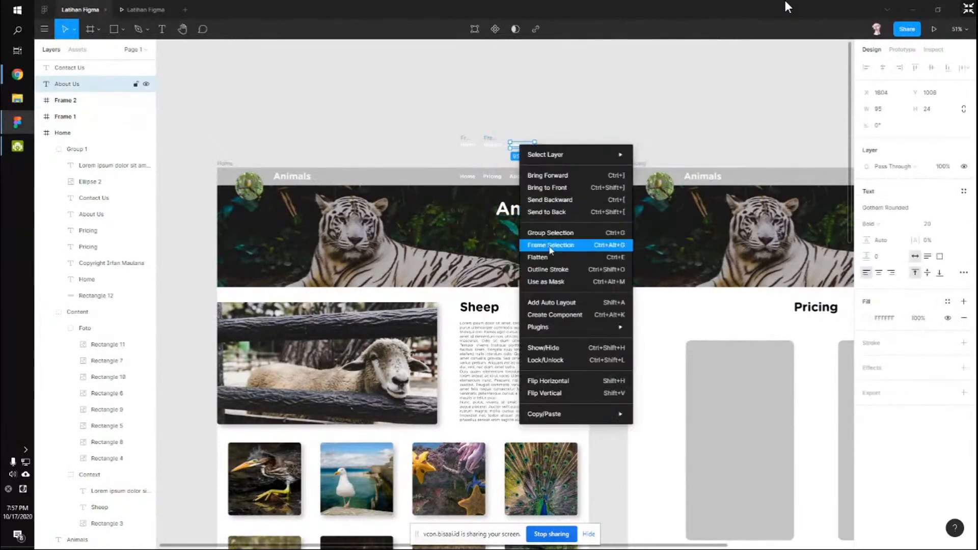
left_click(555, 246)
left_click(557, 145)
right_click(548, 145)
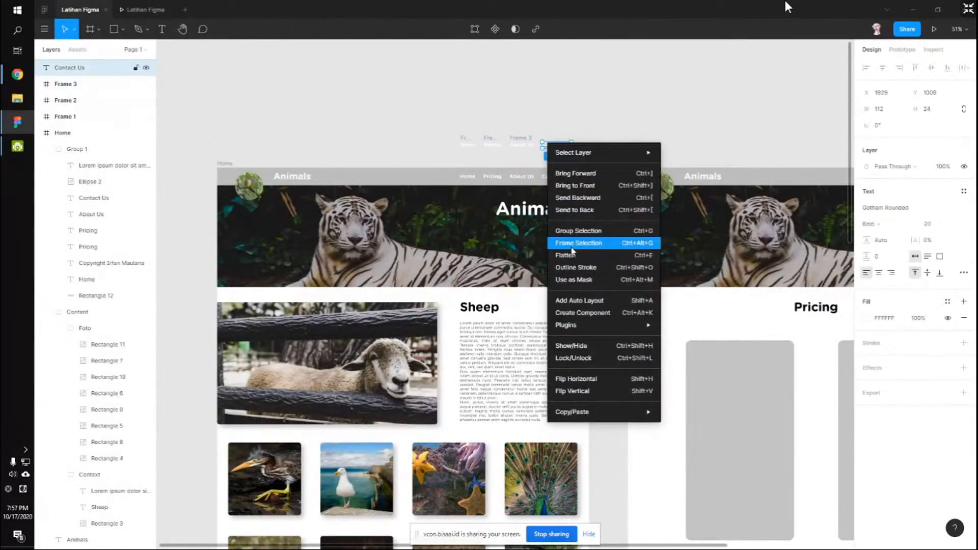
left_click(572, 247)
Recolour the labels in Frames 1–4 teal using a Selection Colors style.
left_click(443, 107)
left_click_drag(449, 121, 584, 164)
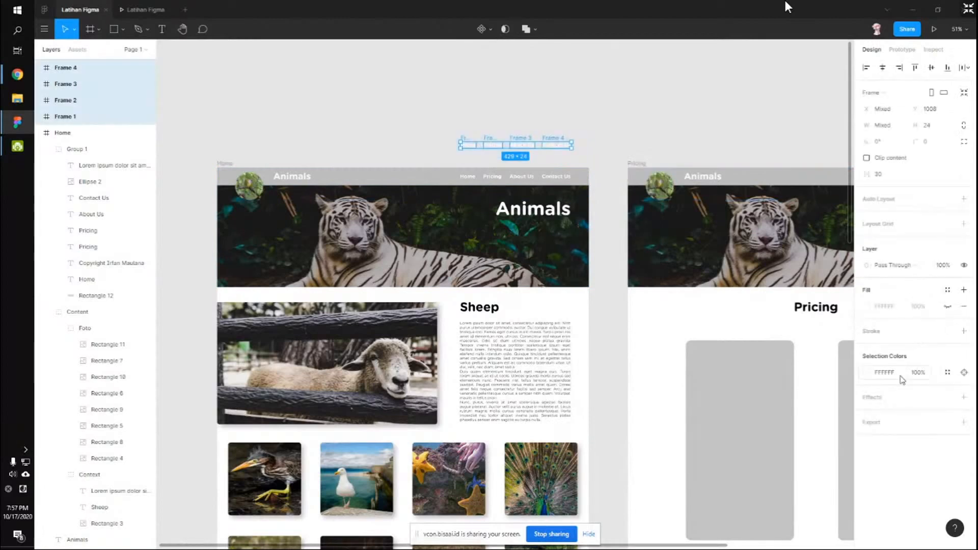
left_click(948, 373)
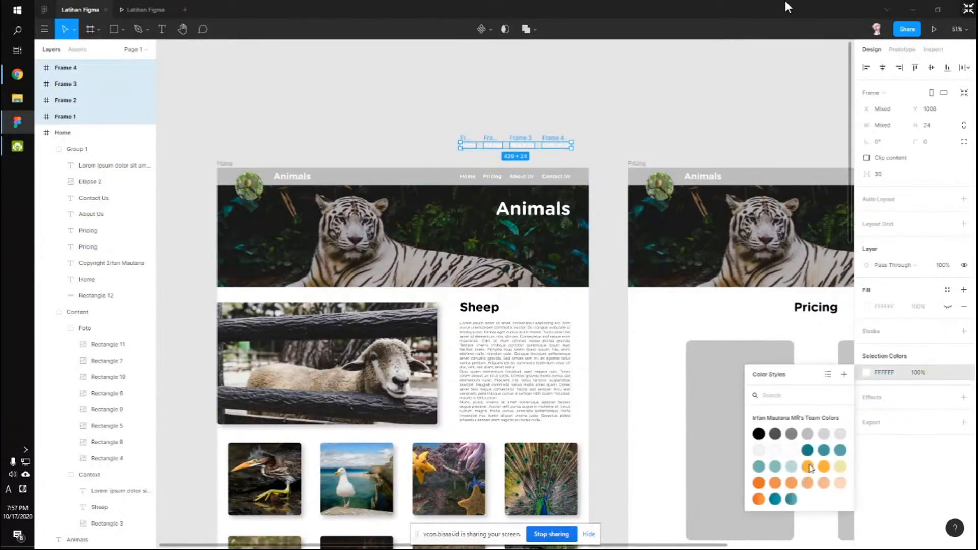
left_click(809, 466)
left_click(425, 166)
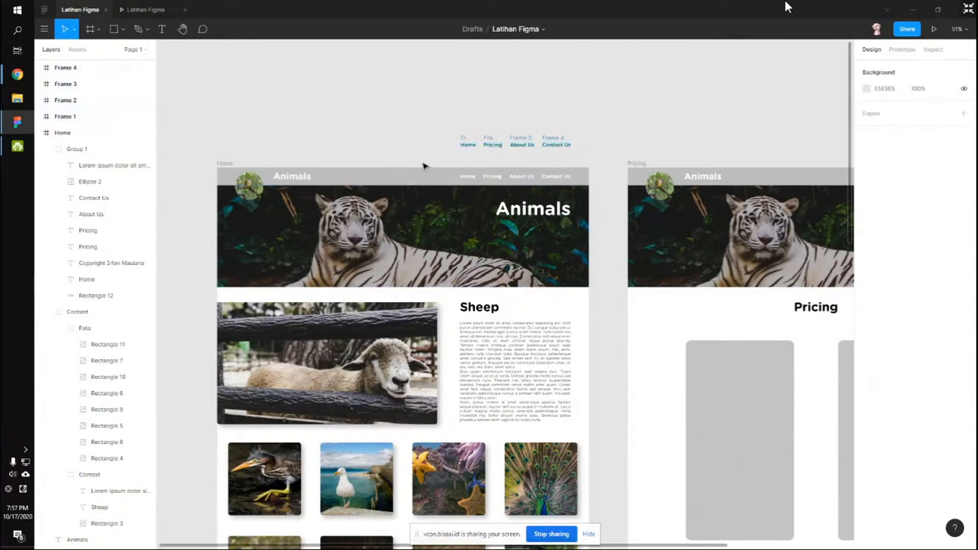
Connect the Home nav item to Frame 1 with a prototype link.
left_click(468, 177, "ctrl")
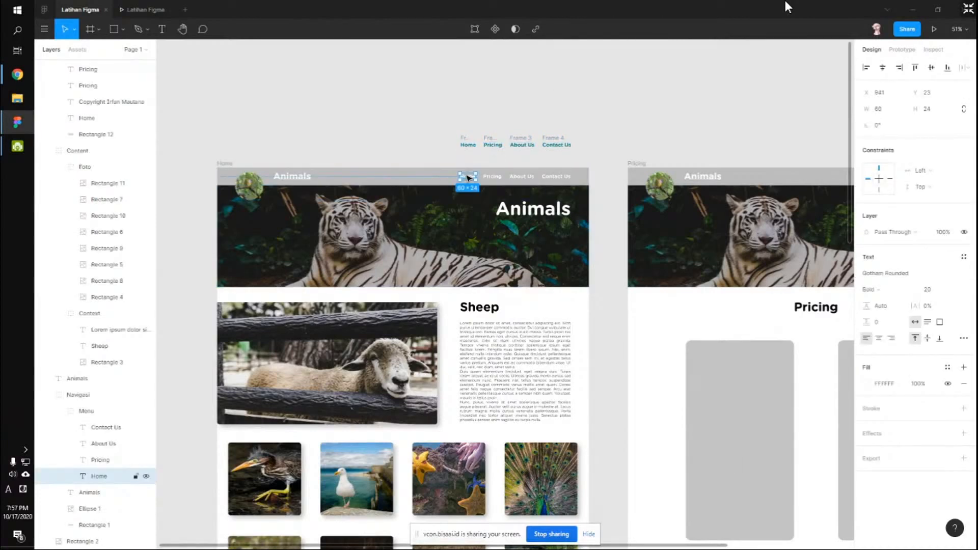
left_click(903, 49)
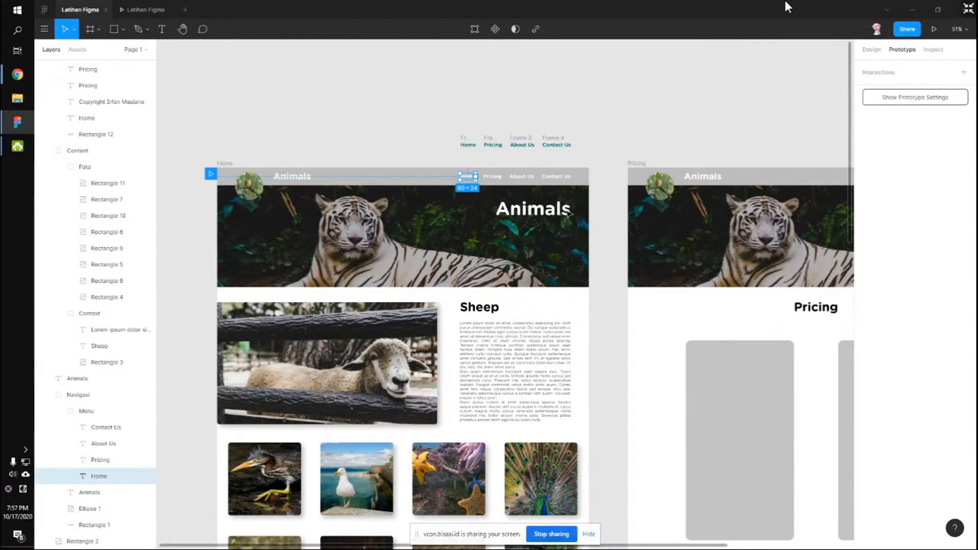
left_click_drag(475, 176, 562, 176)
left_click_drag(651, 180, 602, 189)
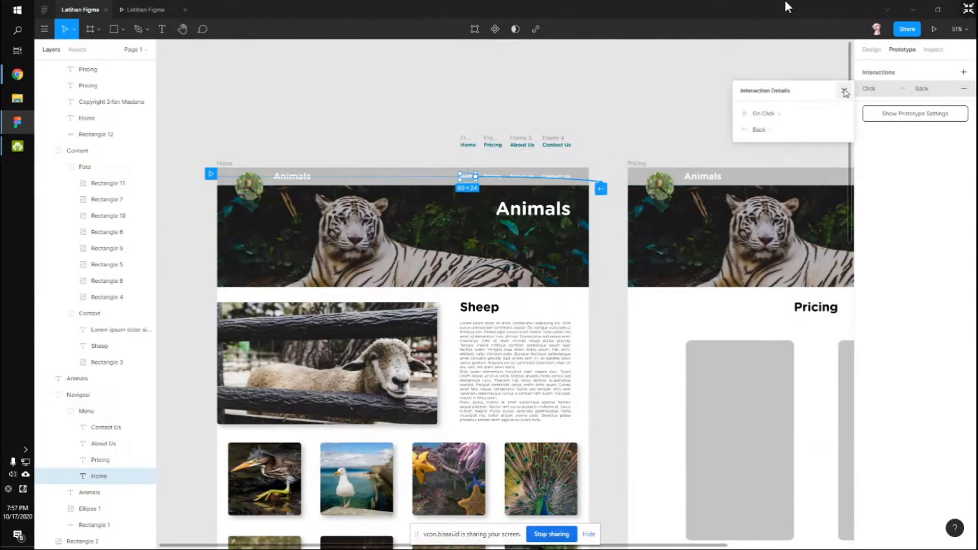
left_click(845, 92)
left_click_drag(475, 176, 472, 152)
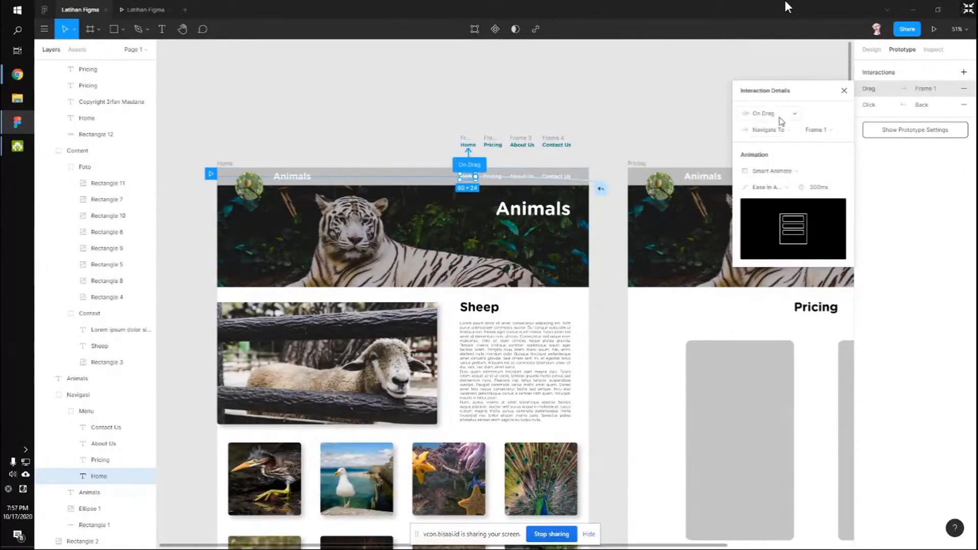
Set the Home interaction to While Hovering with an Open Overlay action.
left_click(778, 116)
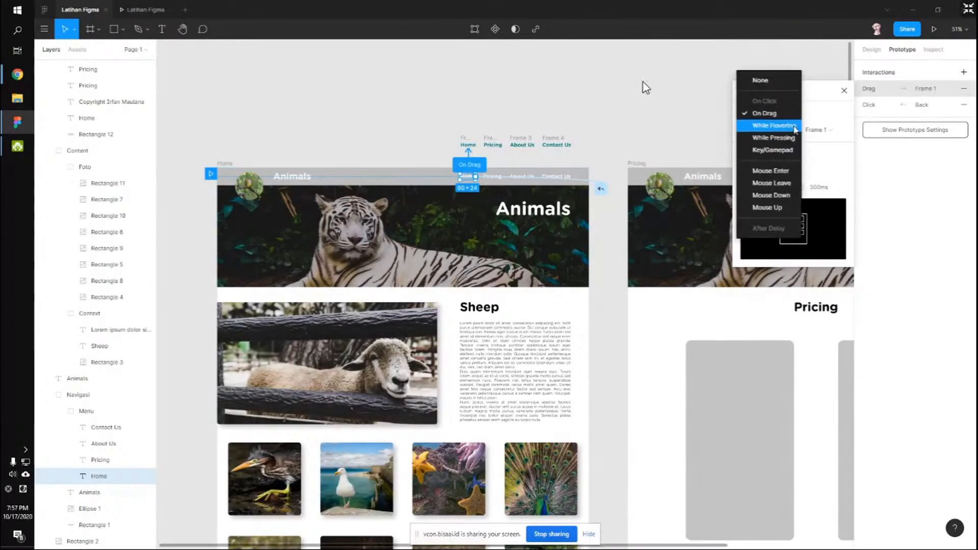
left_click(774, 126)
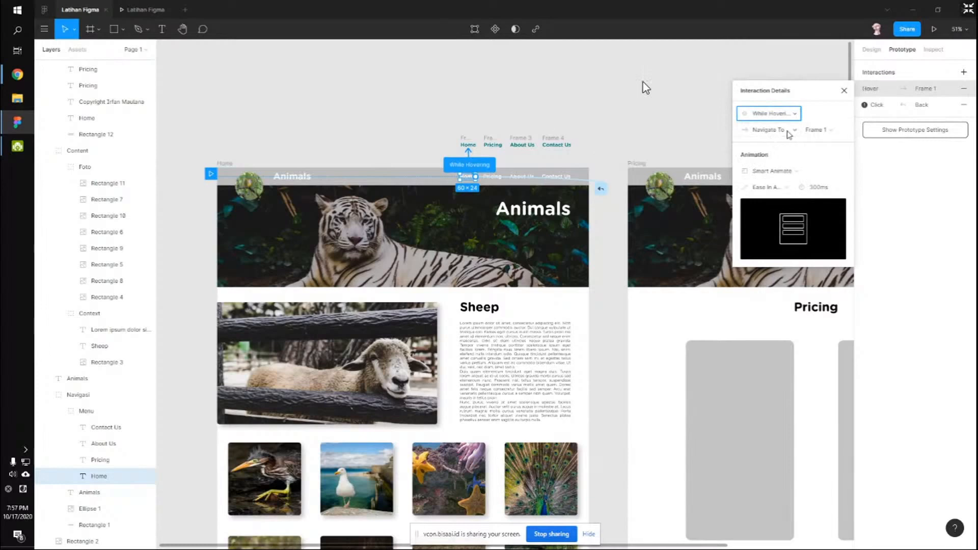
left_click(783, 138)
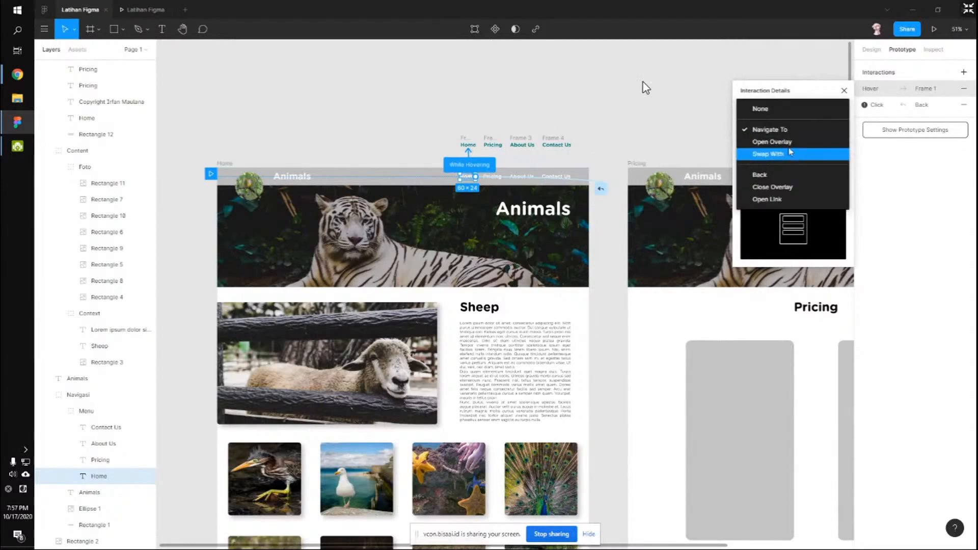
left_click(788, 145)
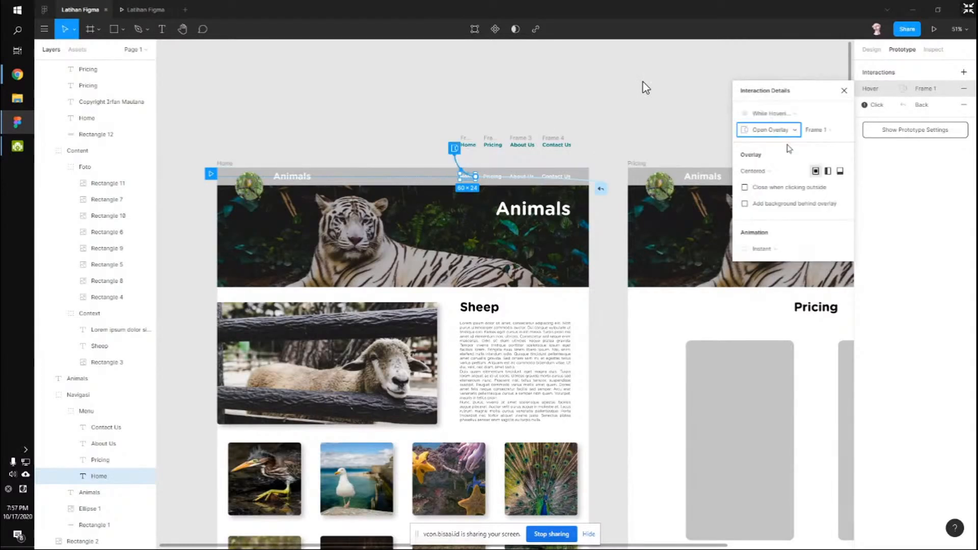
left_click(780, 134)
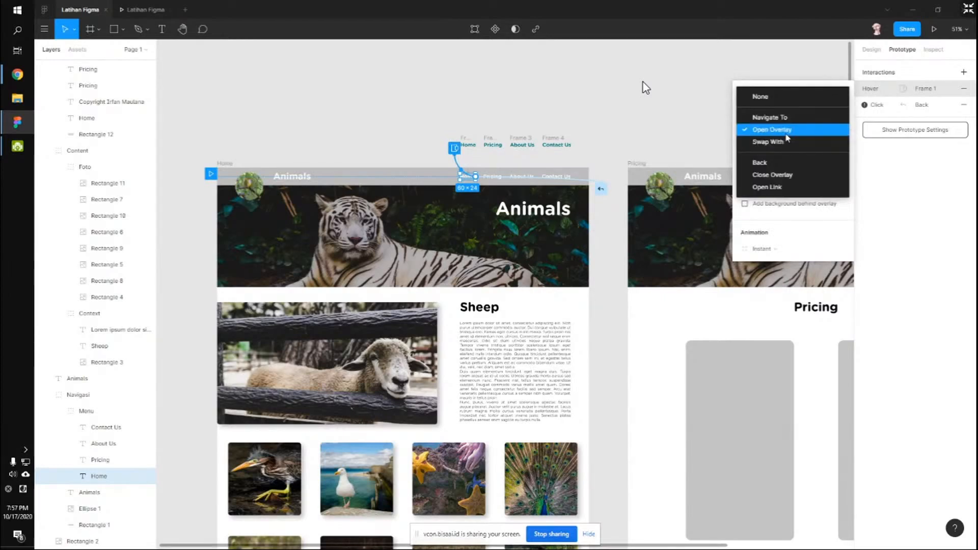
left_click(787, 133)
Position the overlay manually, closing on outside click, with no background.
left_click(788, 173)
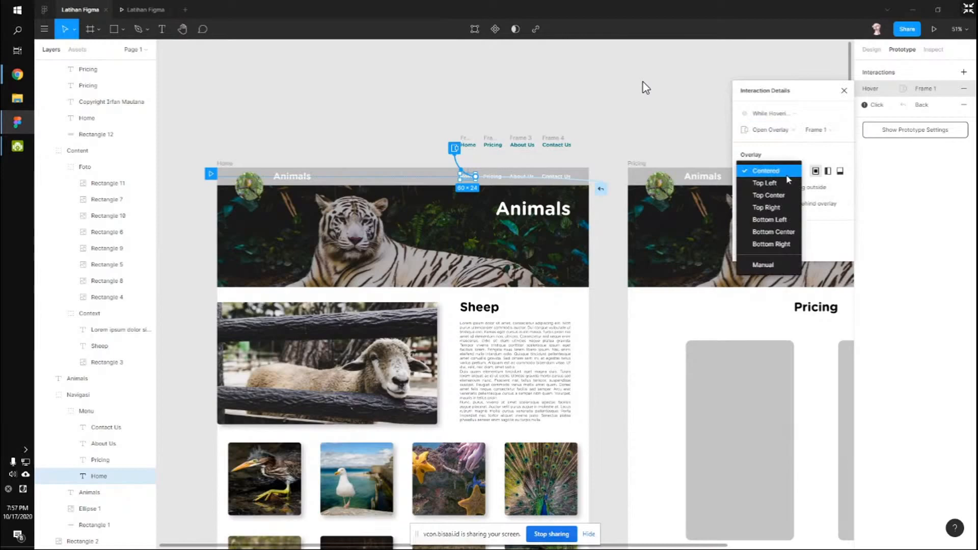
left_click(795, 171)
left_click(754, 171)
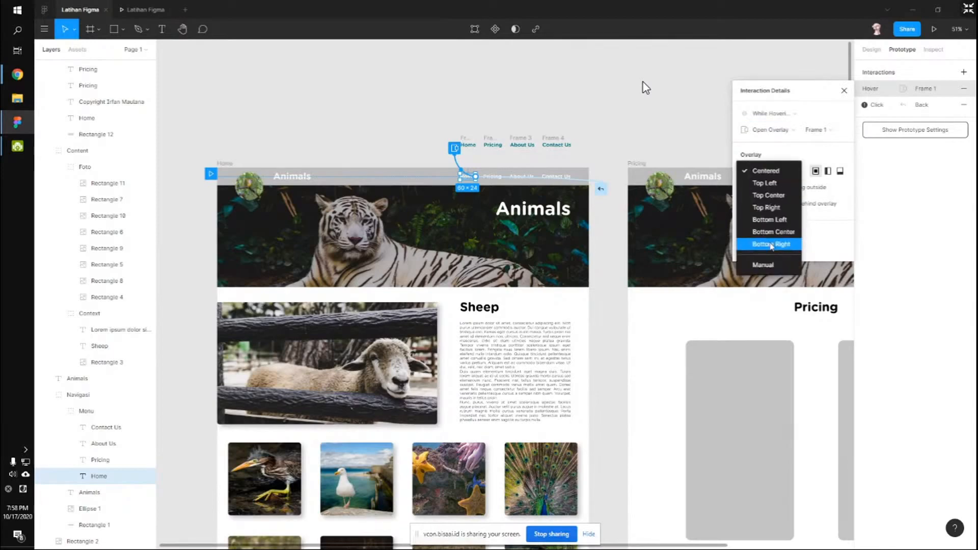
left_click(764, 265)
scroll(458, 189, "up", 10)
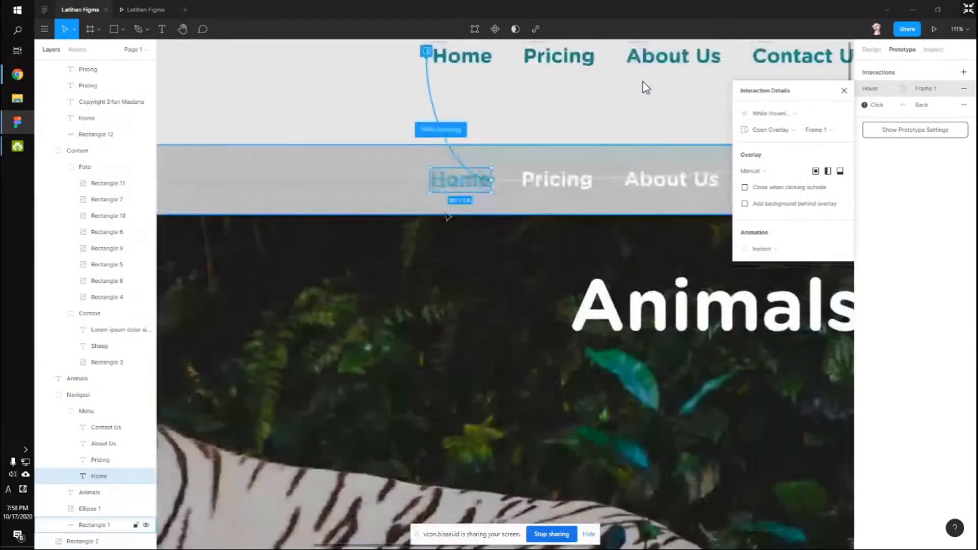
scroll(443, 204, "up", 3)
scroll(449, 194, "down", 8)
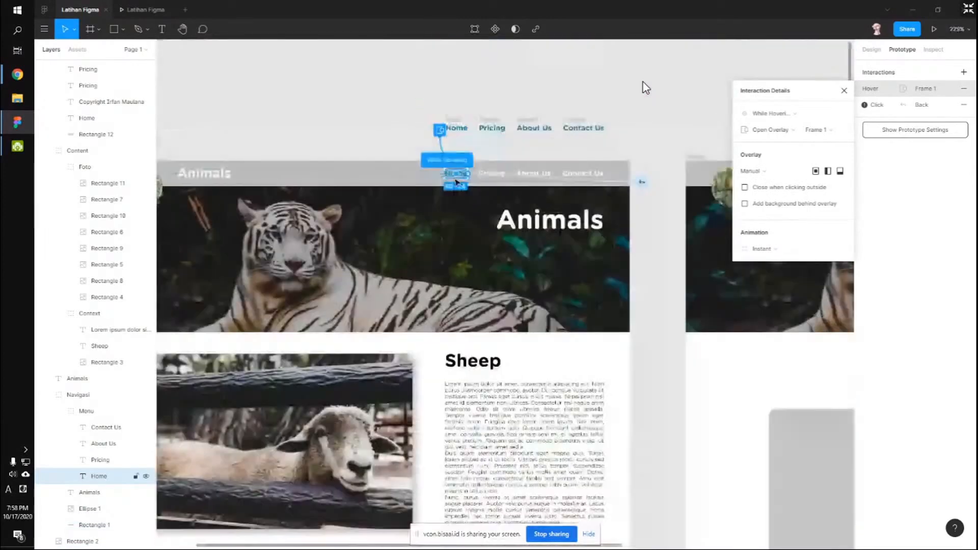
scroll(646, 88, "up", 1)
left_click(745, 187)
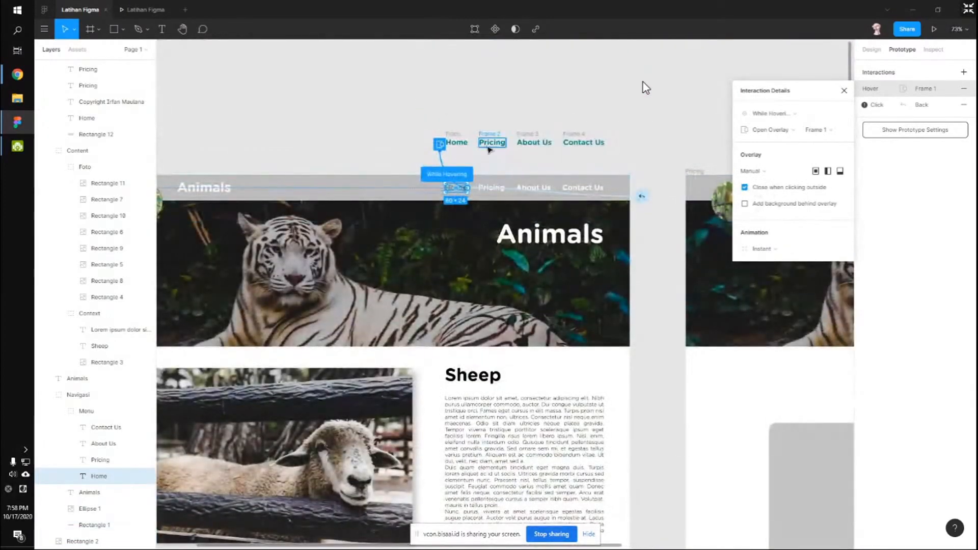
left_click(745, 204)
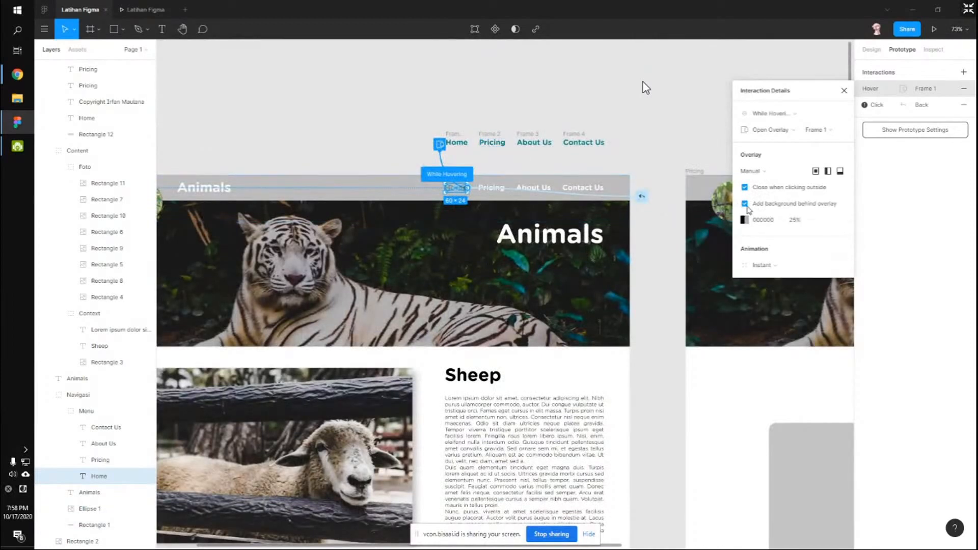
left_click(745, 204)
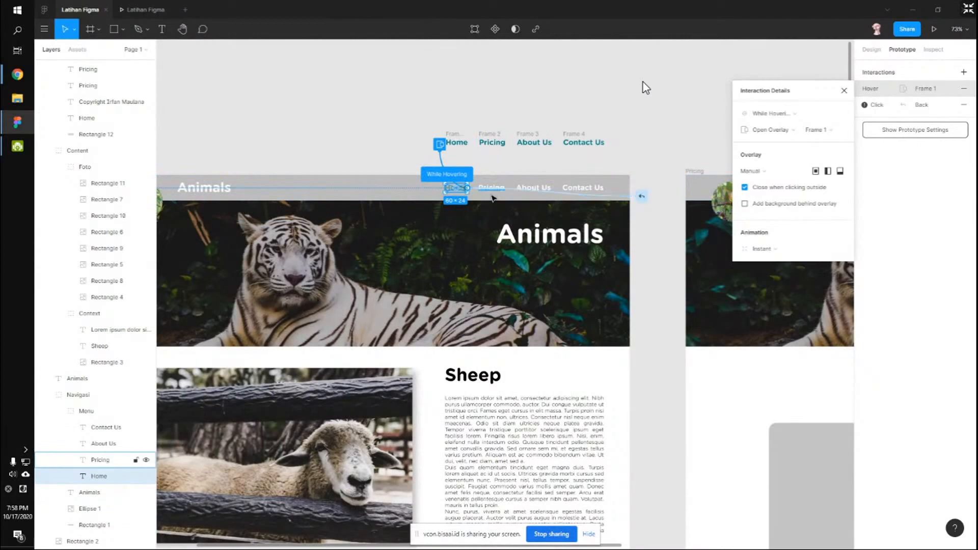
left_click(493, 197)
Link Pricing to Frame 2 as a While Hovering, manually positioned overlay closing on outside click.
left_click_drag(504, 187, 497, 152)
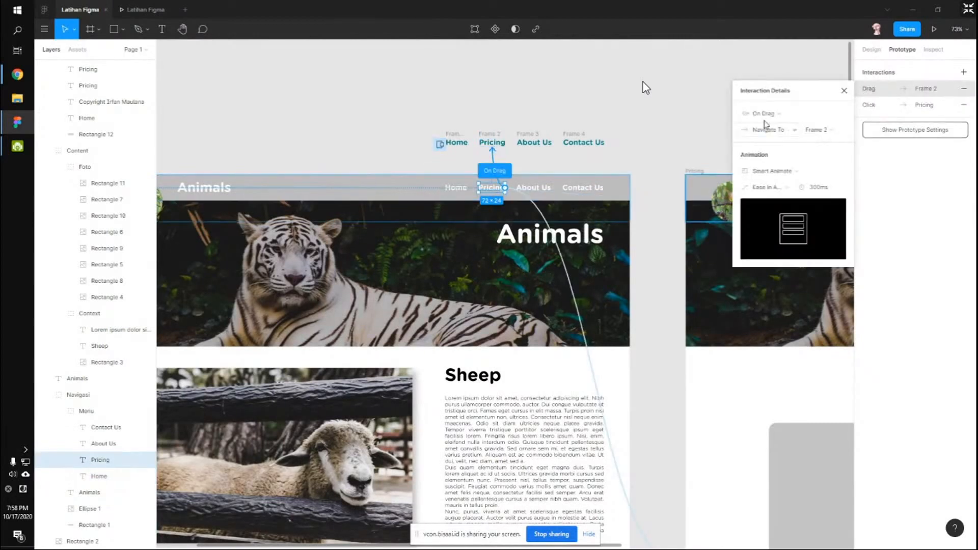
left_click(775, 113)
left_click(777, 125)
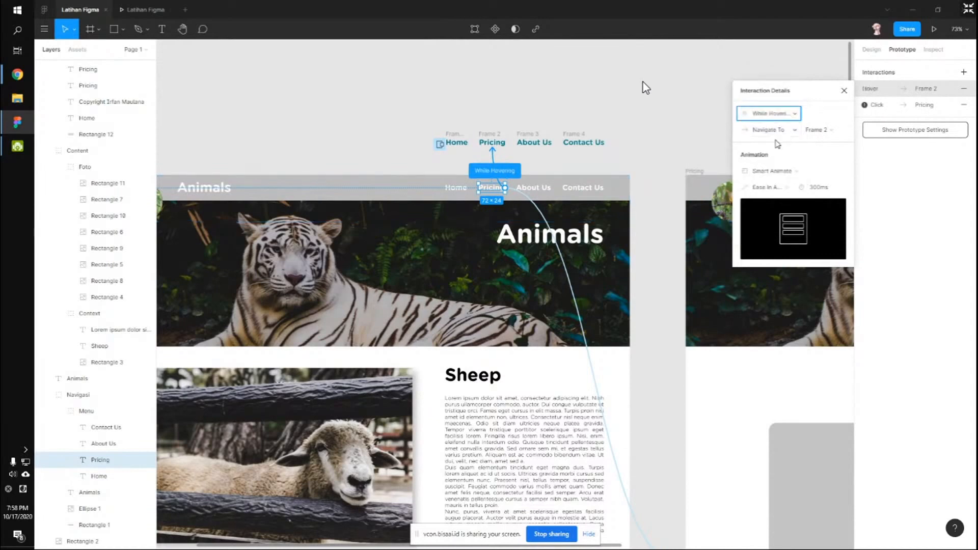
left_click(780, 131)
left_click(772, 142)
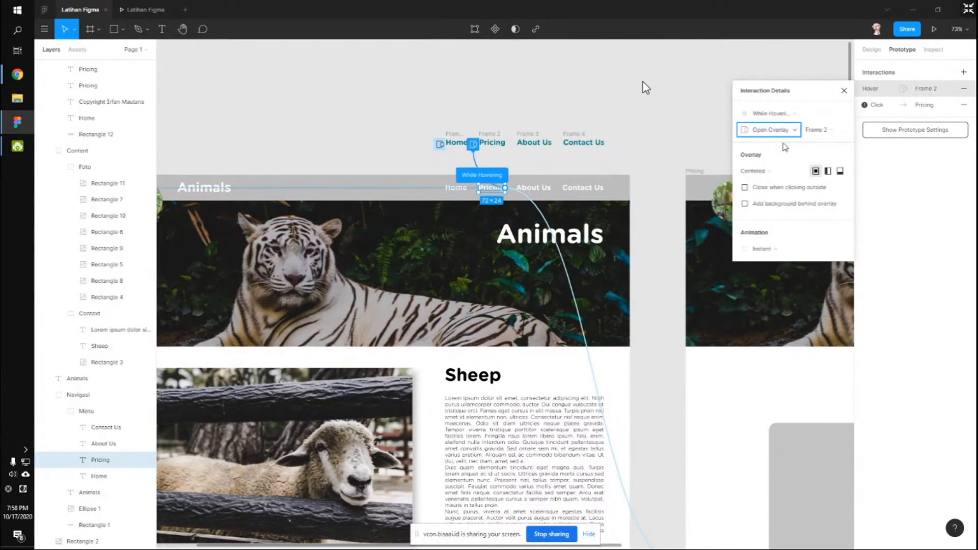
left_click(772, 190)
left_click(764, 174)
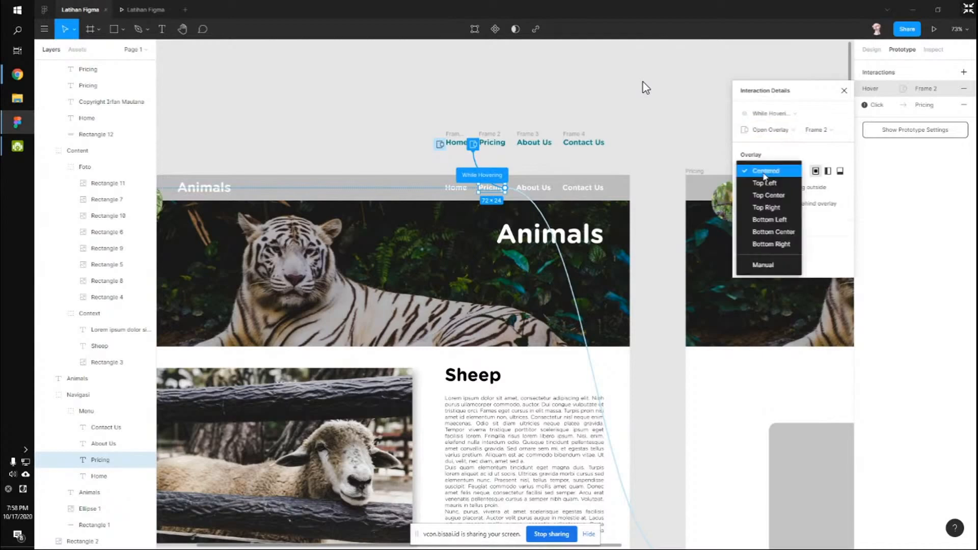
left_click(763, 265)
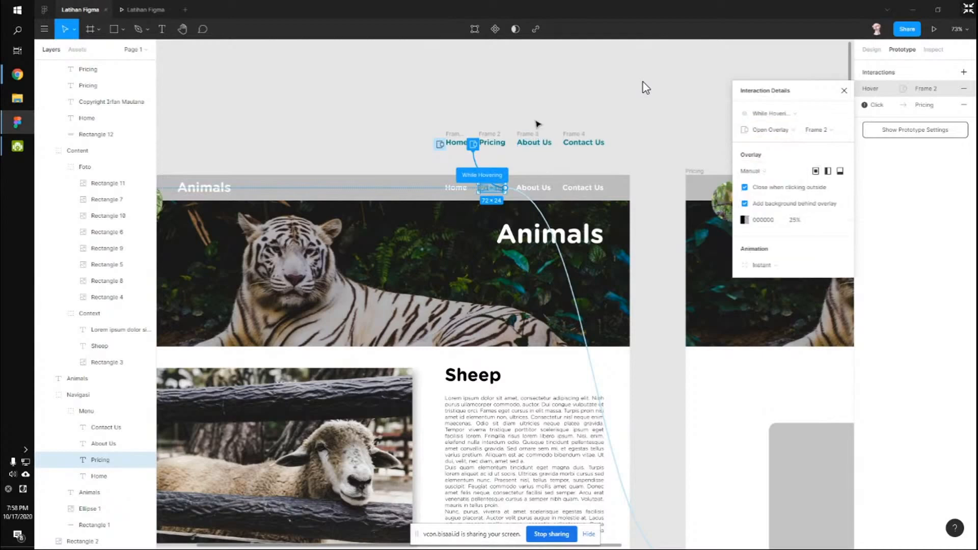
left_click(537, 123)
Link About Us to Frame 3 as a hover overlay, manual position, close outside, no background.
left_click(535, 138)
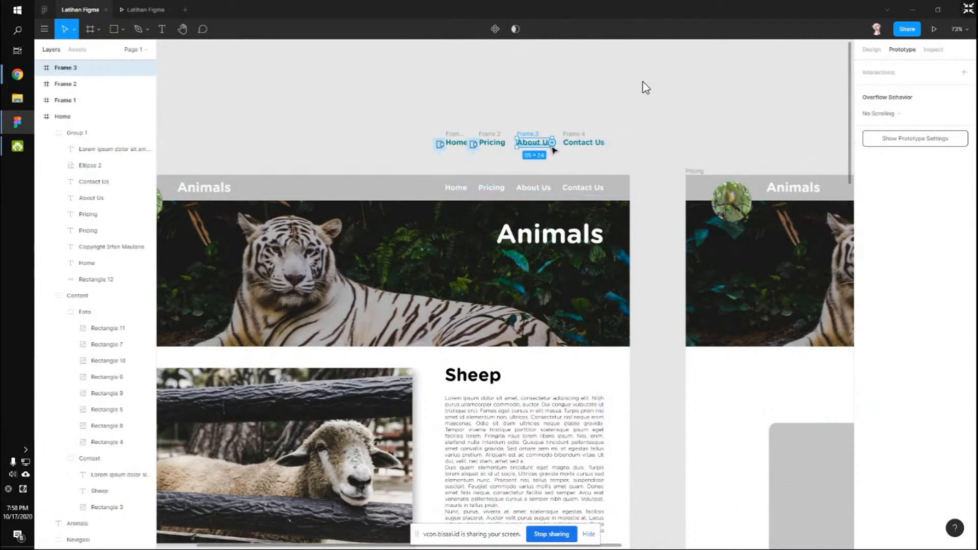
left_click(553, 190)
left_click_drag(553, 189, 535, 143)
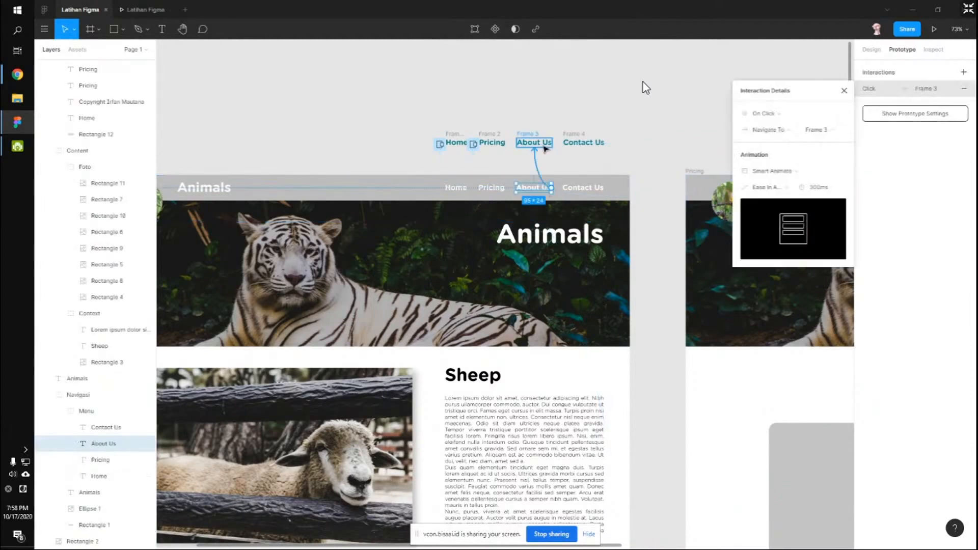
left_click(779, 131)
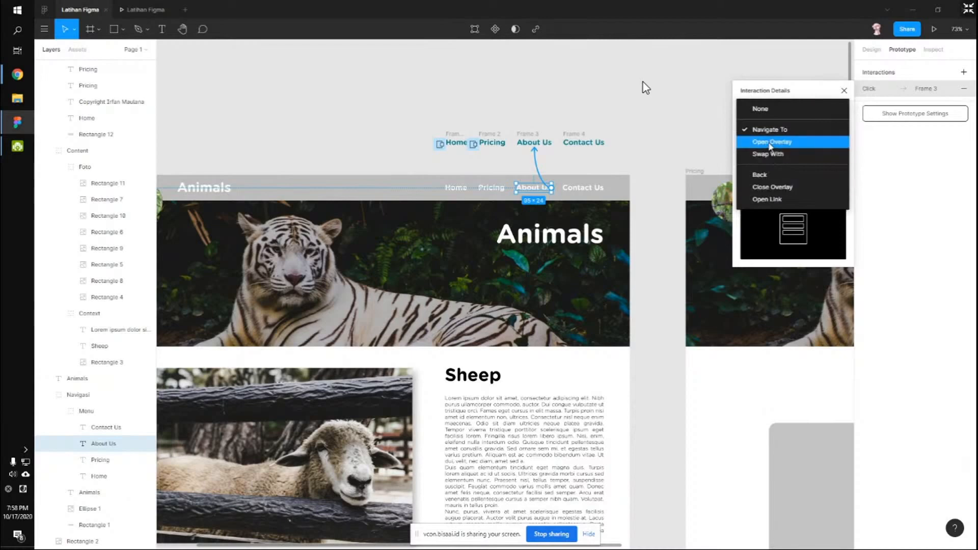
left_click(772, 142)
left_click(776, 112)
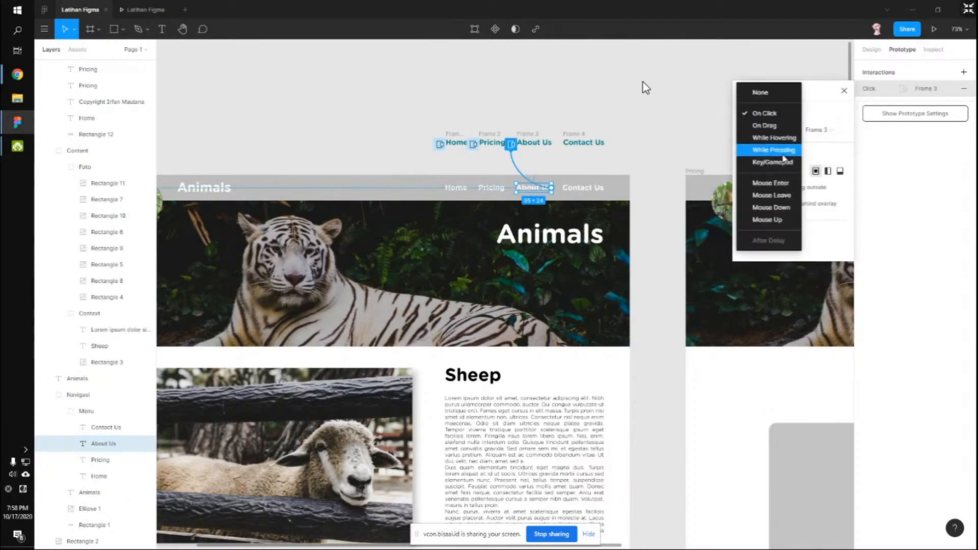
left_click(780, 139)
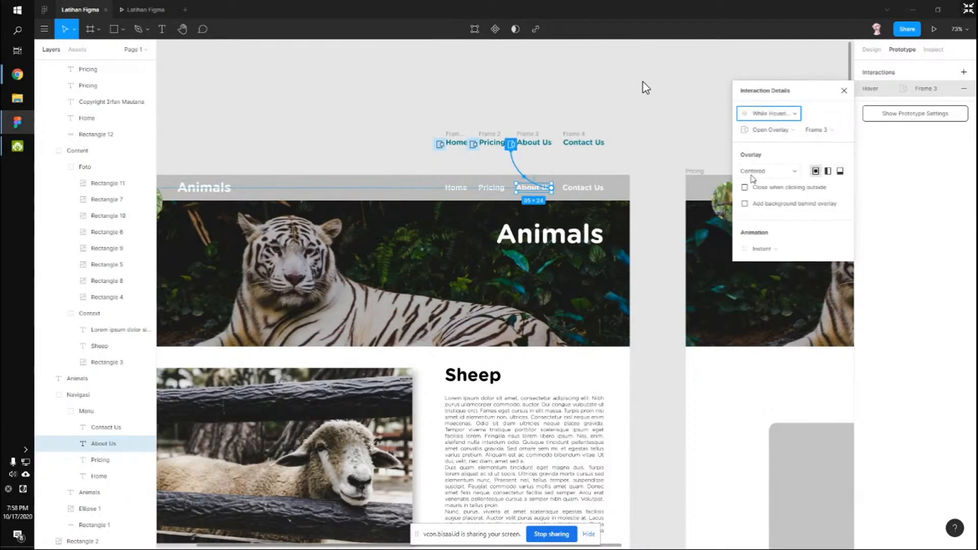
left_click(753, 172)
left_click(766, 266)
left_click(745, 188)
left_click(748, 205)
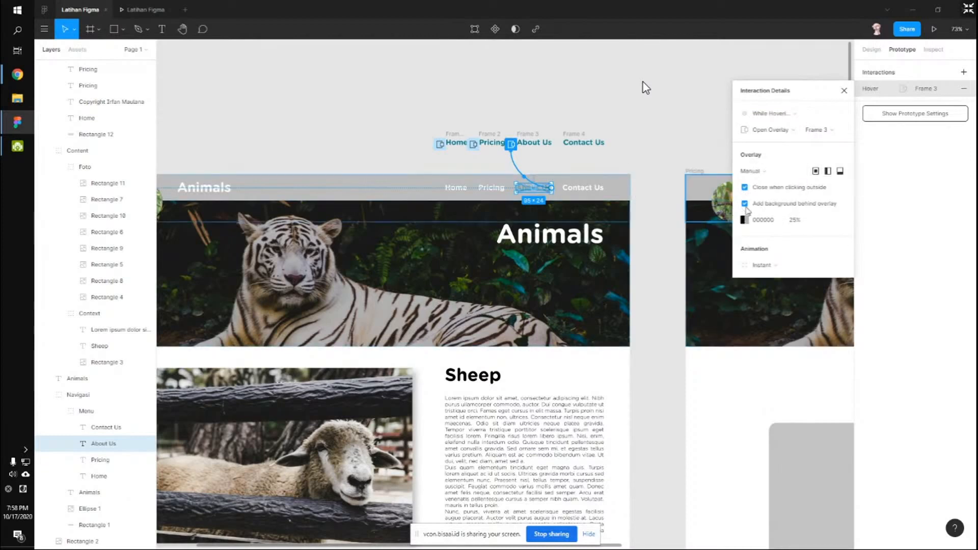
left_click(746, 205)
Remove the background from Pricing's overlay interaction.
left_click(494, 191)
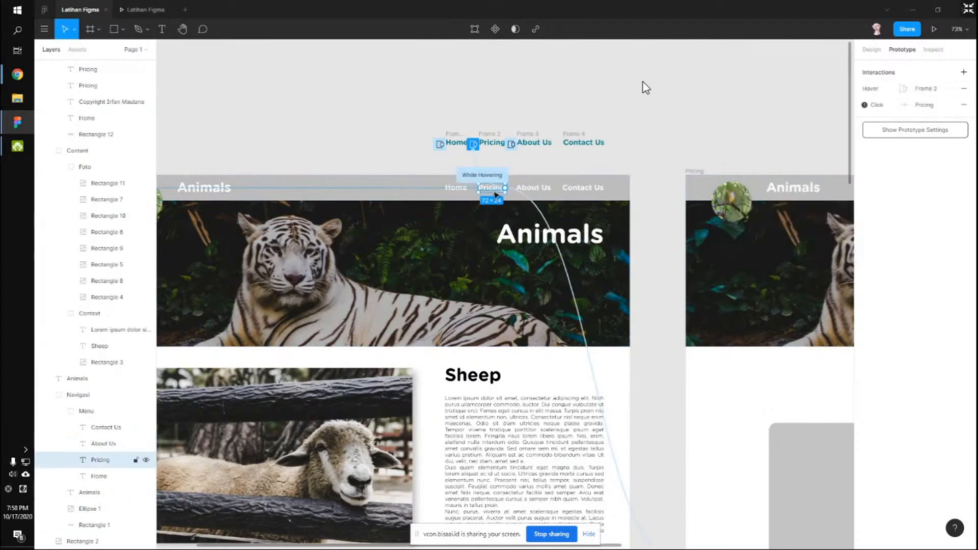
left_click(482, 175)
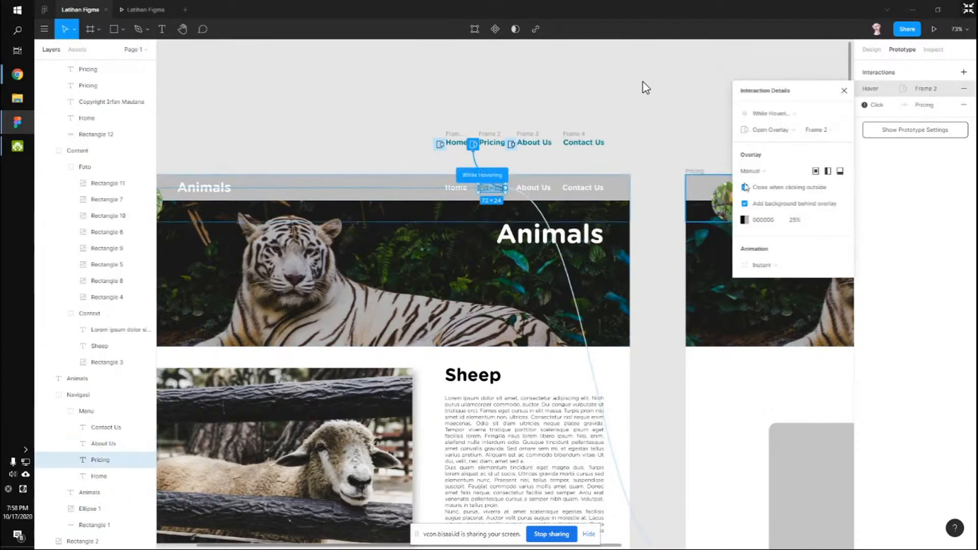
left_click(745, 205)
left_click(617, 171)
Link Contact Us to Frame 4 as a manual hover overlay, then open the prototype preview.
double_click(591, 190)
double_click(592, 189)
left_click_drag(605, 187, 584, 143)
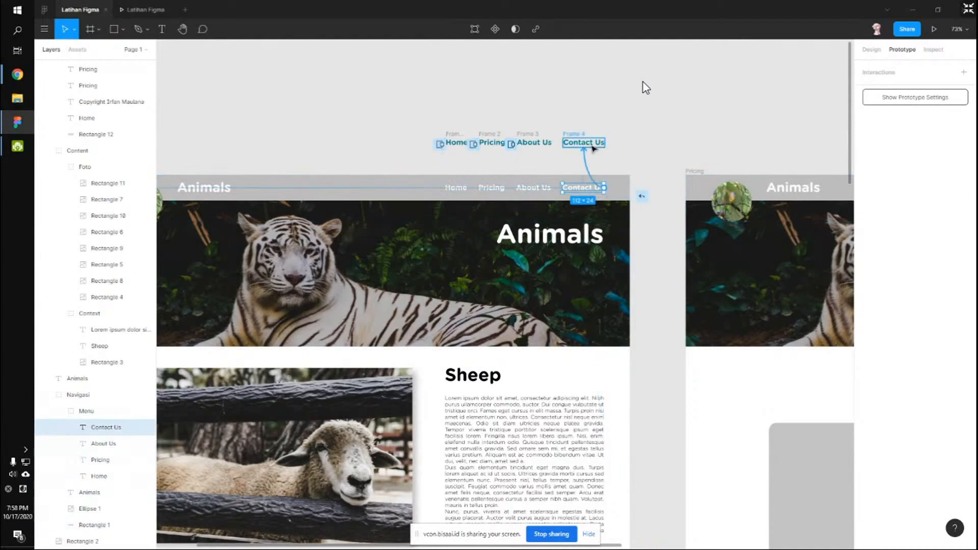
left_click(767, 118)
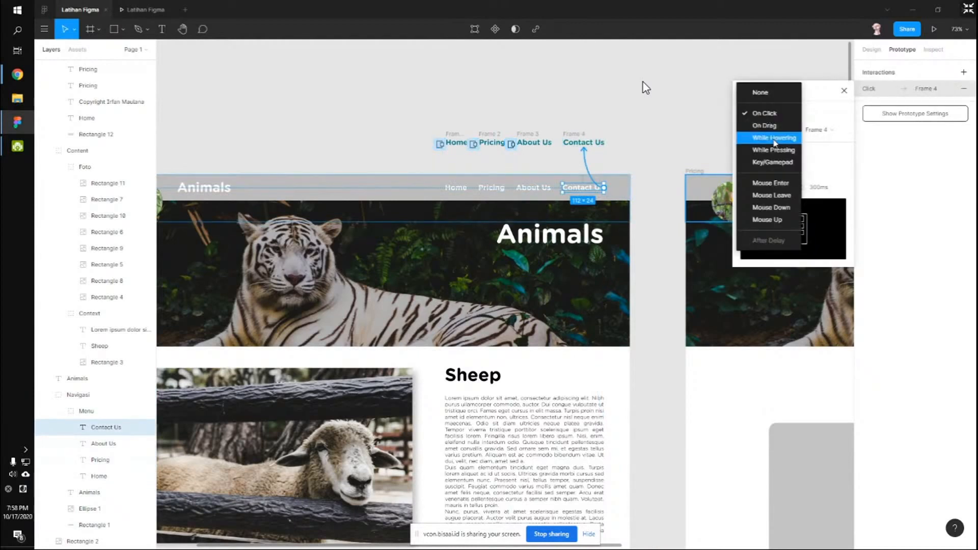
left_click(775, 141)
left_click(769, 130)
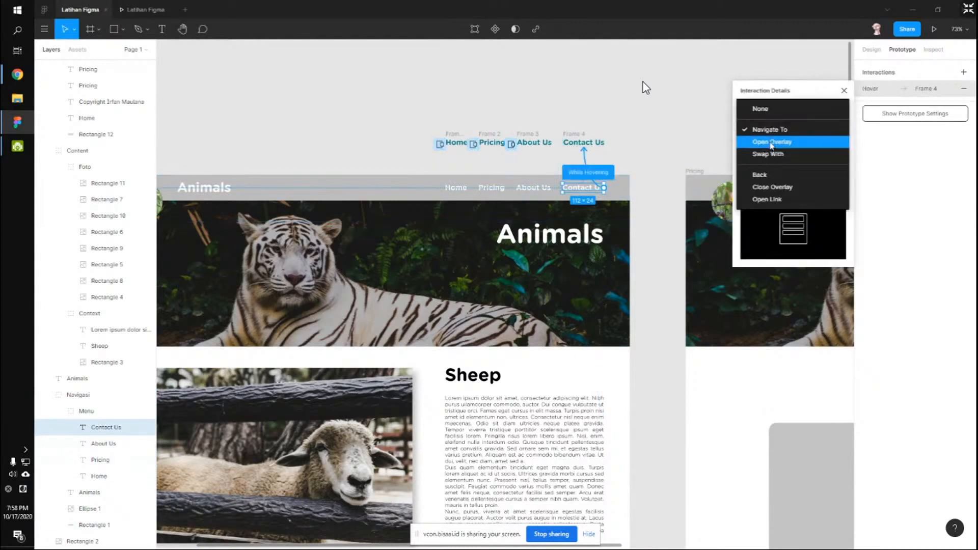
left_click(769, 144)
left_click(764, 172)
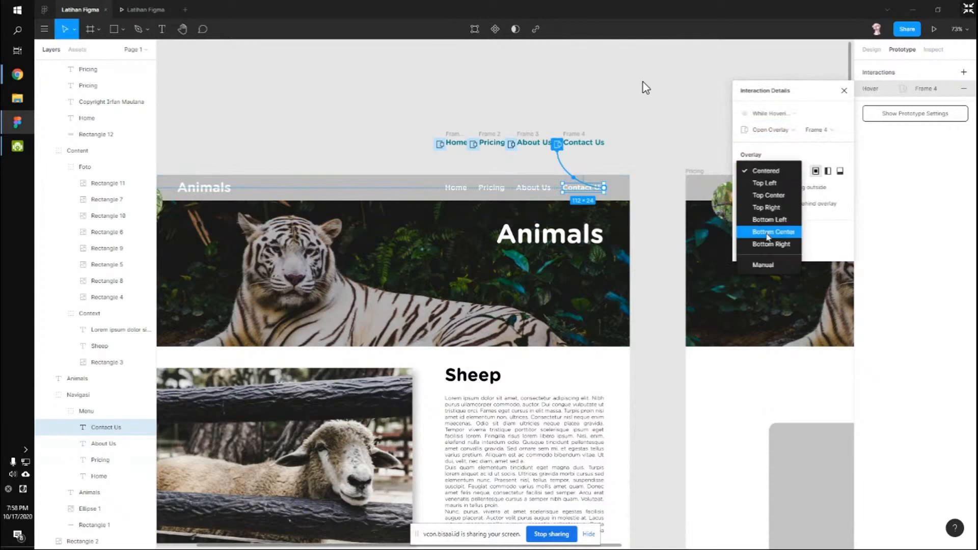
left_click(765, 265)
left_click(604, 115)
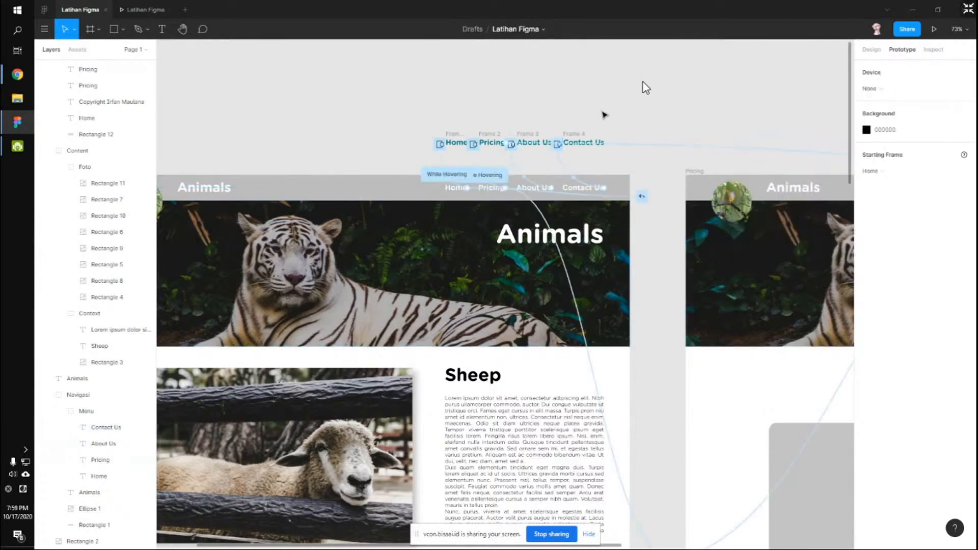
left_click(143, 5)
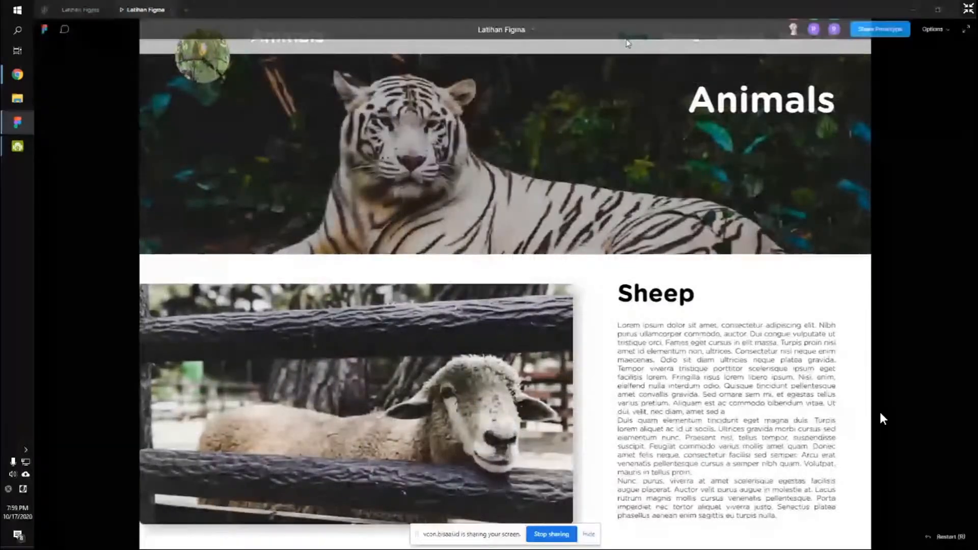
Reveal the hotspots on all four nav links in presentation view, then return to the editor.
left_click(700, 50)
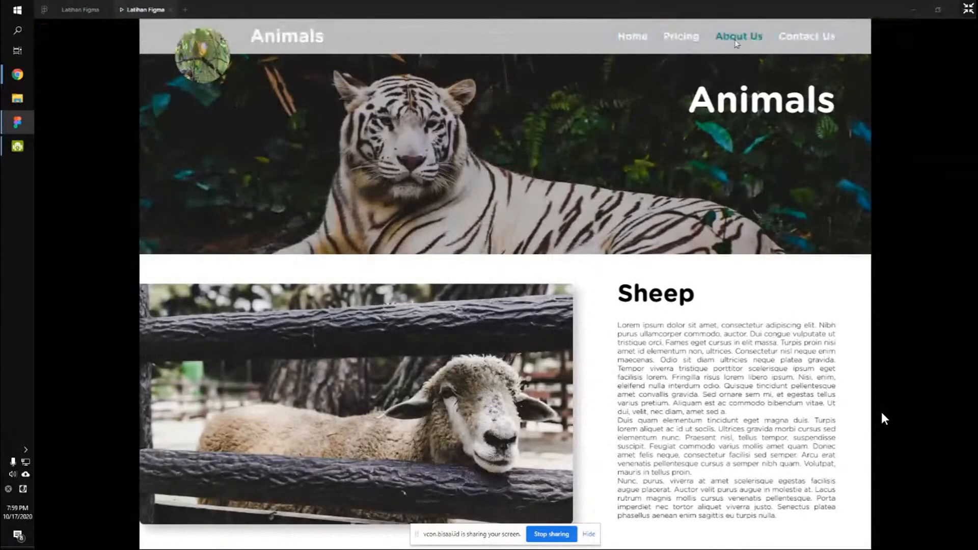
left_click(626, 268)
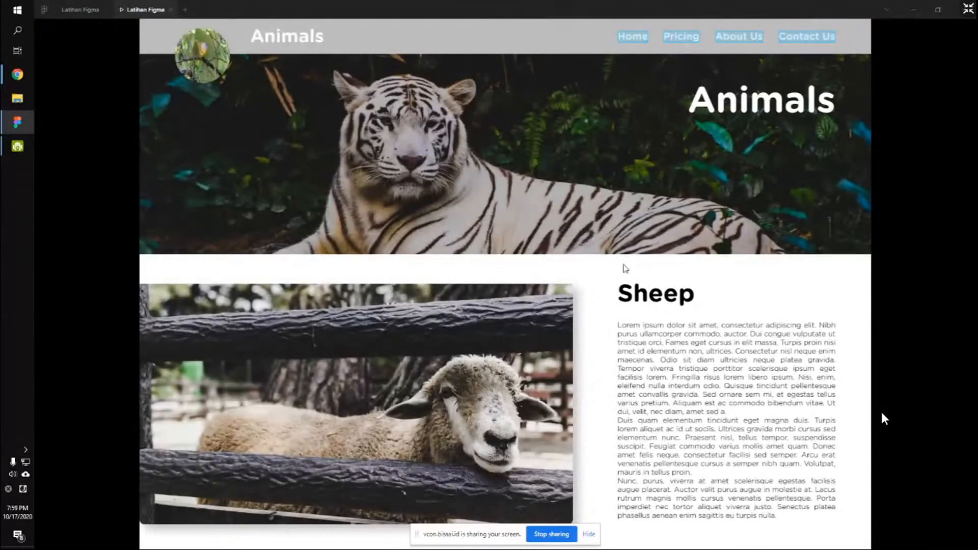
left_click(79, 6)
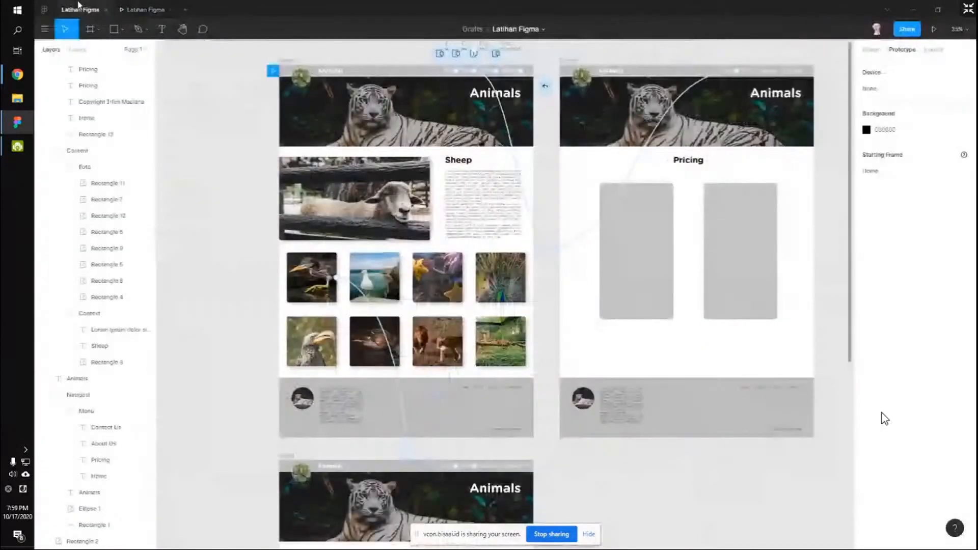
Link the overlay's Home and Pricing labels to the Home and Pricing frames, then reopen the preview.
scroll(463, 93, "up", 1)
scroll(467, 93, "up", 3)
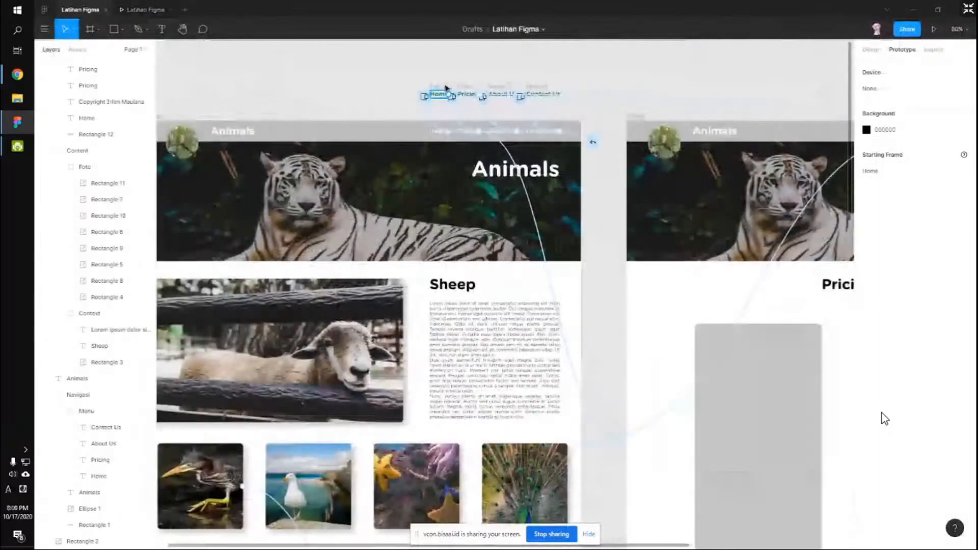
scroll(447, 87, "up", 1)
left_click(444, 150)
left_click_drag(437, 260, 439, 259)
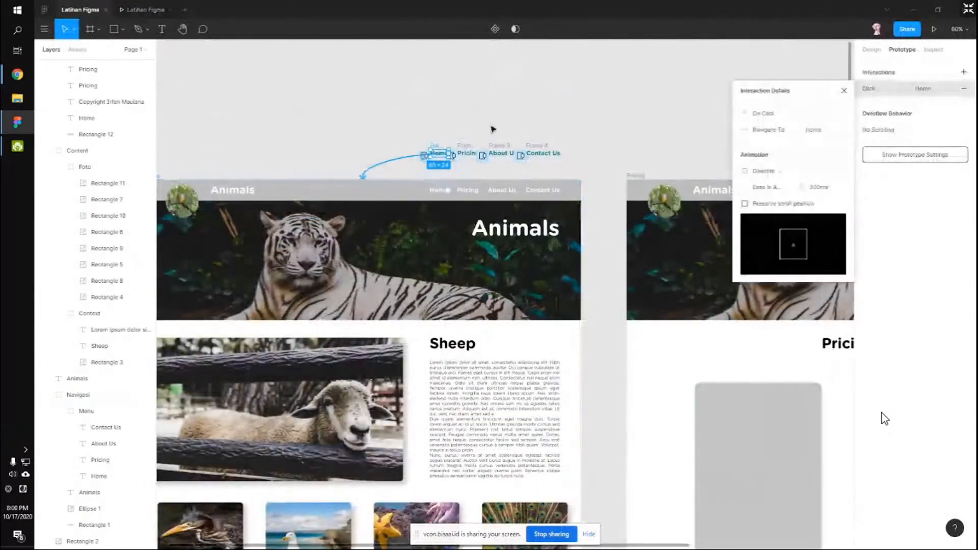
left_click(493, 124)
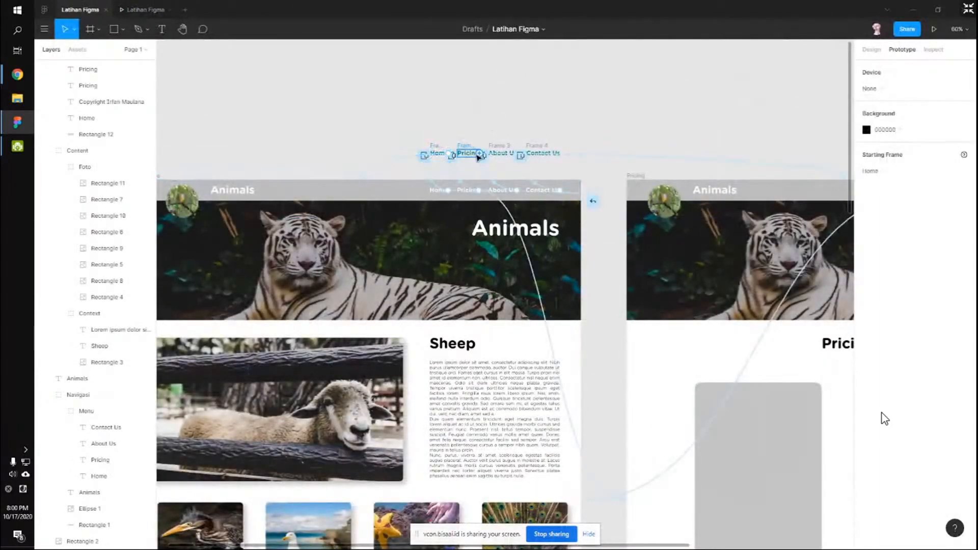
left_click(468, 153)
left_click_drag(481, 155, 845, 176)
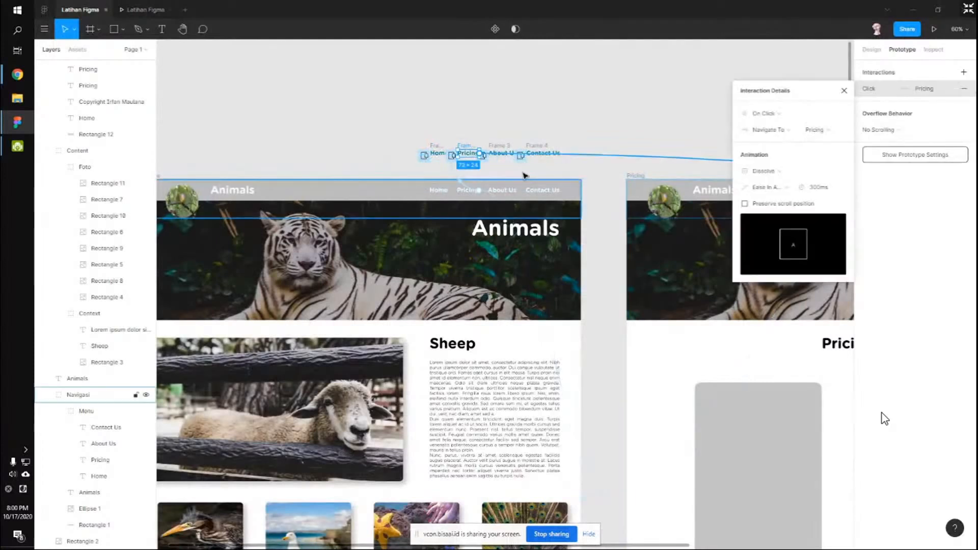
left_click(524, 129)
scroll(523, 129, "down", 3, "ctrl")
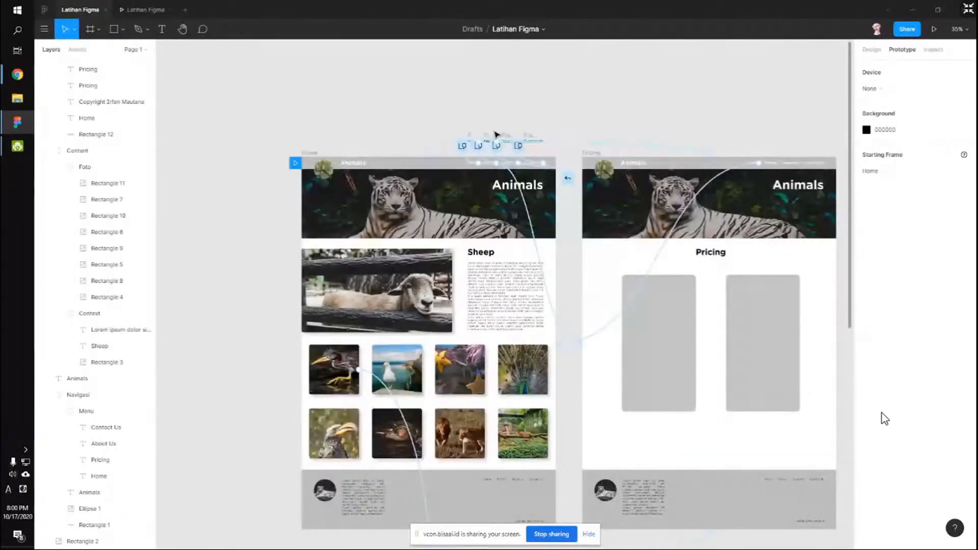
left_click(139, 8)
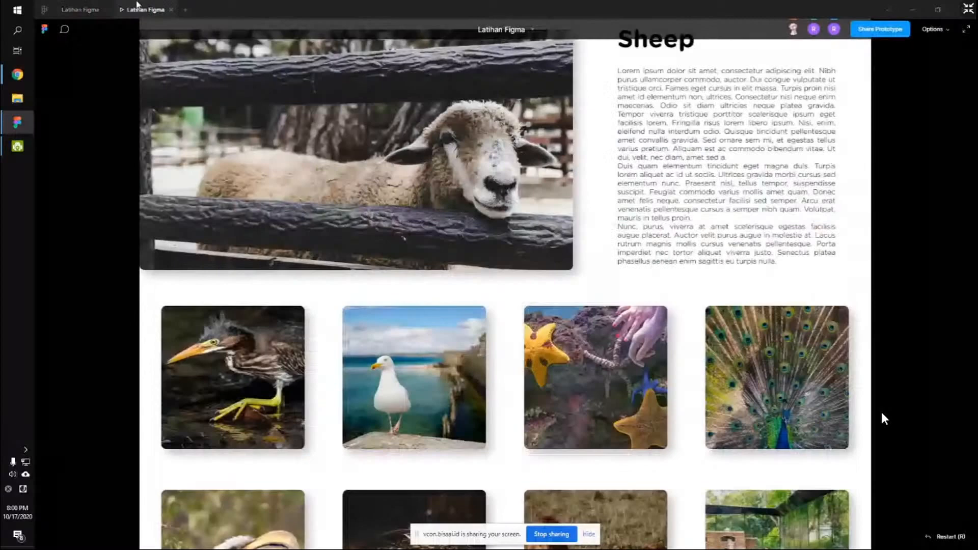
Follow the Pricing, Home, then Pricing links in the prototype, then return to the editor.
scroll(649, 53, "up", 5)
left_click(683, 37)
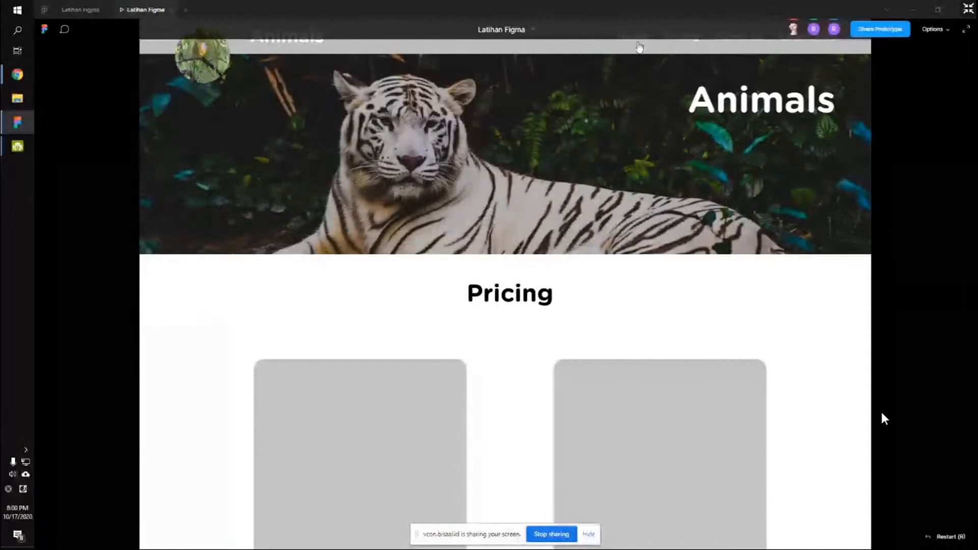
left_click(640, 46)
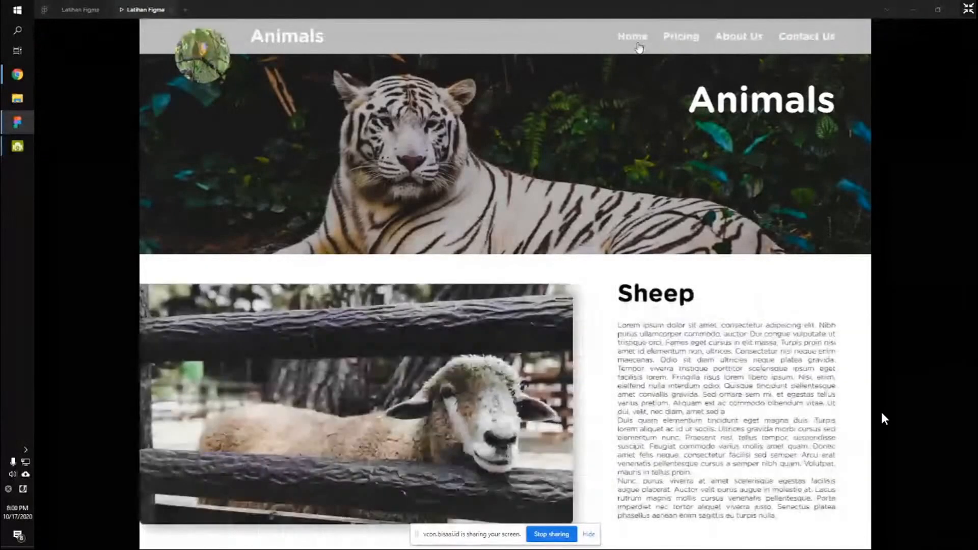
scroll(650, 72, "down", 4)
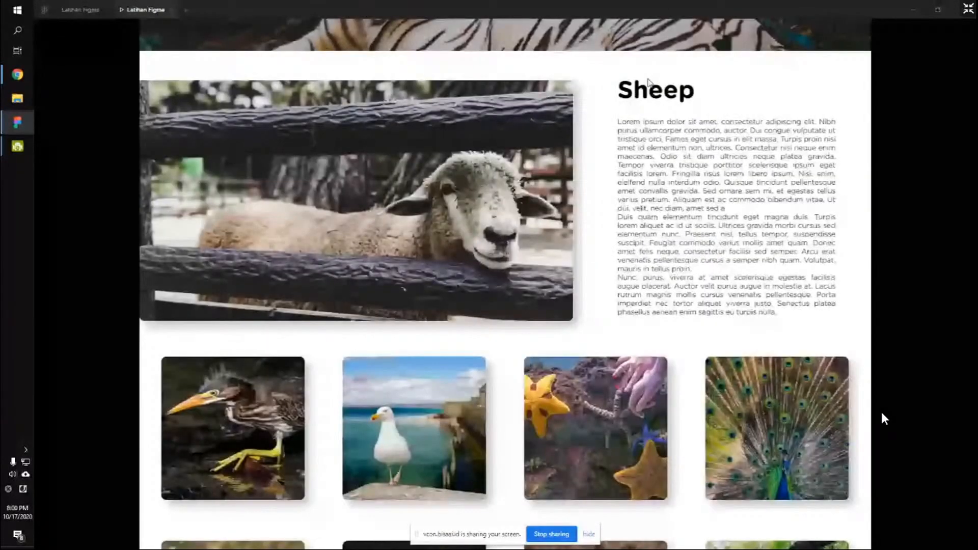
scroll(657, 71, "up", 4)
left_click(678, 46)
scroll(515, 189, "down", 8)
scroll(515, 190, "up", 2)
scroll(516, 191, "down", 2)
scroll(333, 160, "up", 6)
scroll(333, 161, "up", 5)
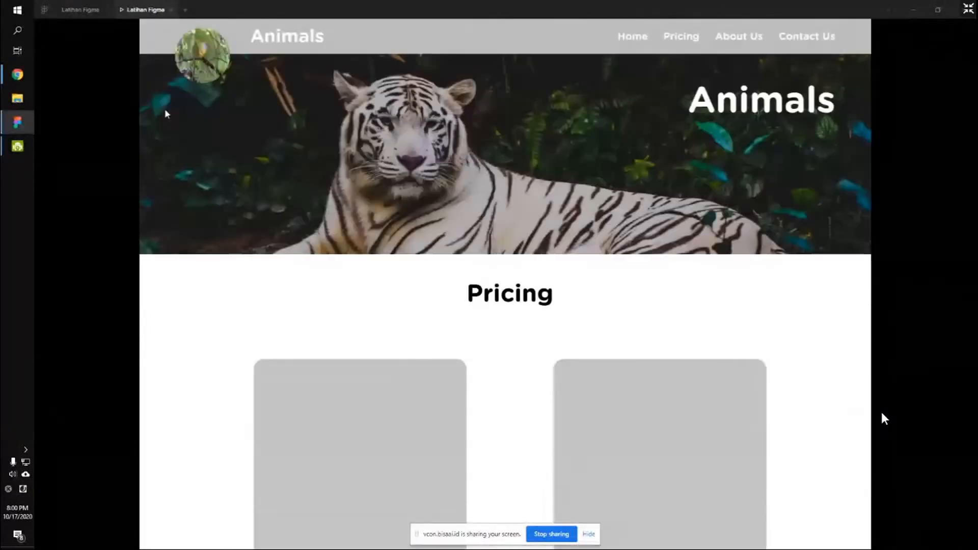
left_click(76, 9)
scroll(542, 231, "down", 5)
Move the footer's Home and Pricing texts below the footer, outside its frame.
scroll(503, 323, "down", 5)
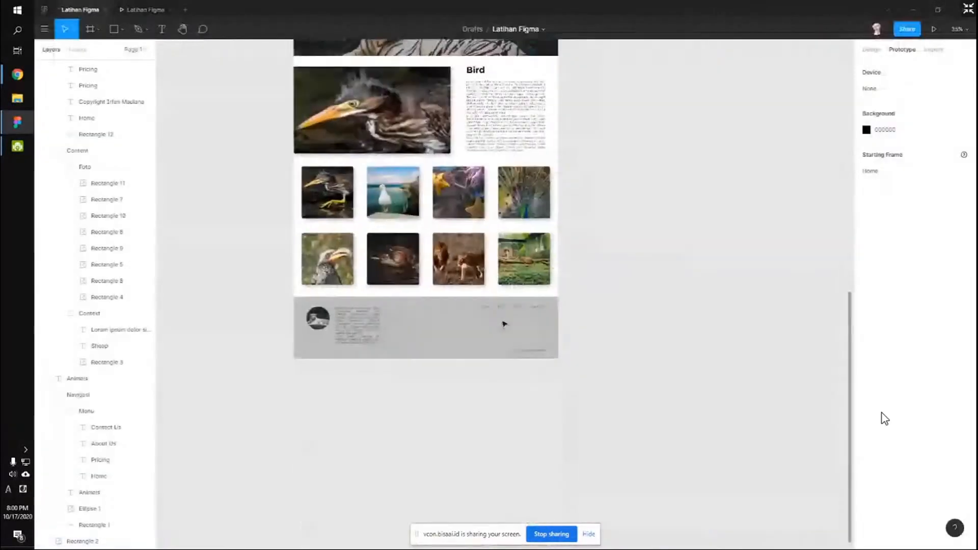
scroll(497, 321, "up", 6)
left_click(457, 280)
left_click(504, 284, "shift")
scroll(500, 282, "down", 1)
scroll(502, 204, "down", 4)
left_click_drag(490, 166, 494, 301)
Try wrapping both texts in a single frame, then undo it.
right_click(494, 300)
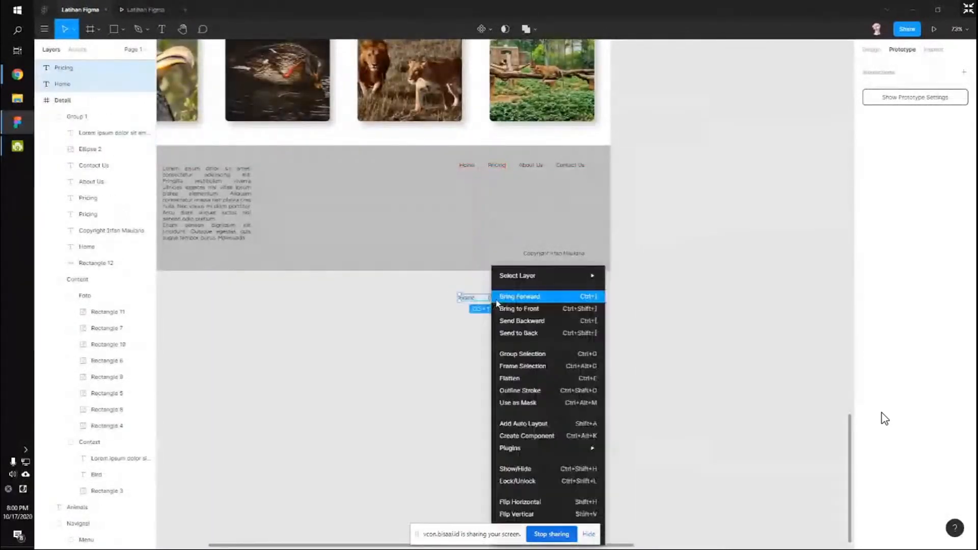
left_click(525, 367)
left_click(38, 69)
left_click(55, 90)
key("ctrl+z")
key("ctrl+z")
Wrap Home in its own frame (Frame 5) and Pricing in another (Frame 6).
left_click(467, 327)
left_click_drag(479, 319, 447, 274)
right_click(465, 299)
left_click(493, 366)
left_click_drag(528, 345, 486, 272)
right_click(494, 299)
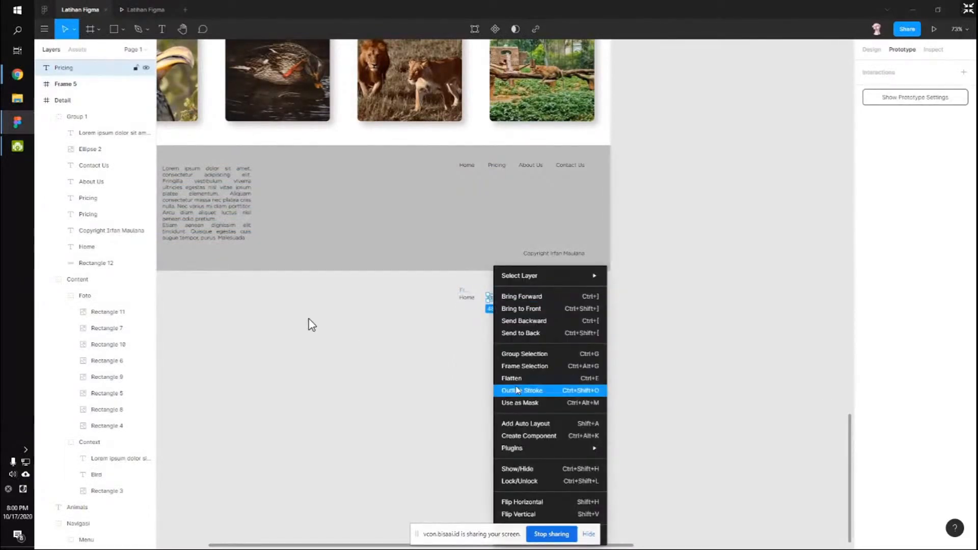
left_click(525, 366)
Apply a team colour swatch from Selection Colors to both new frames.
left_click(466, 295)
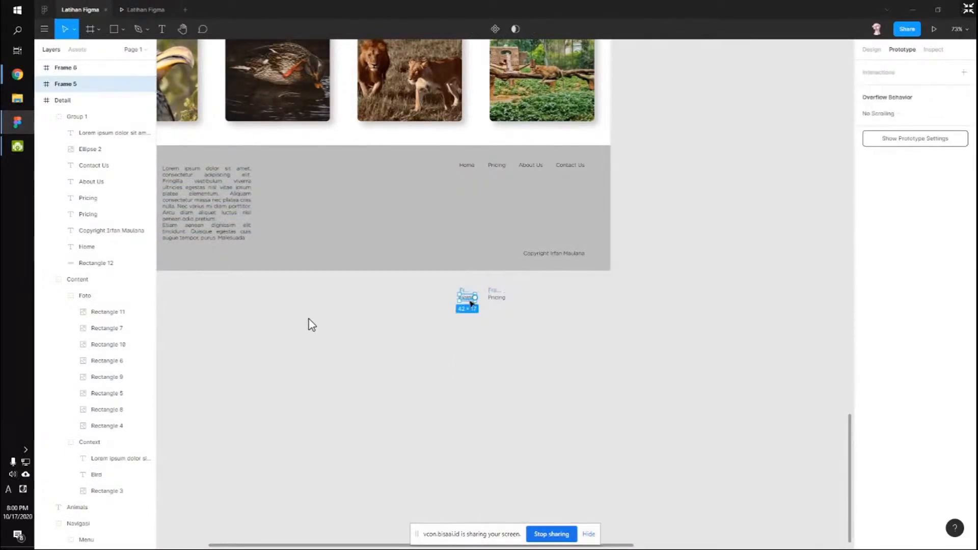
left_click_drag(538, 332, 393, 284)
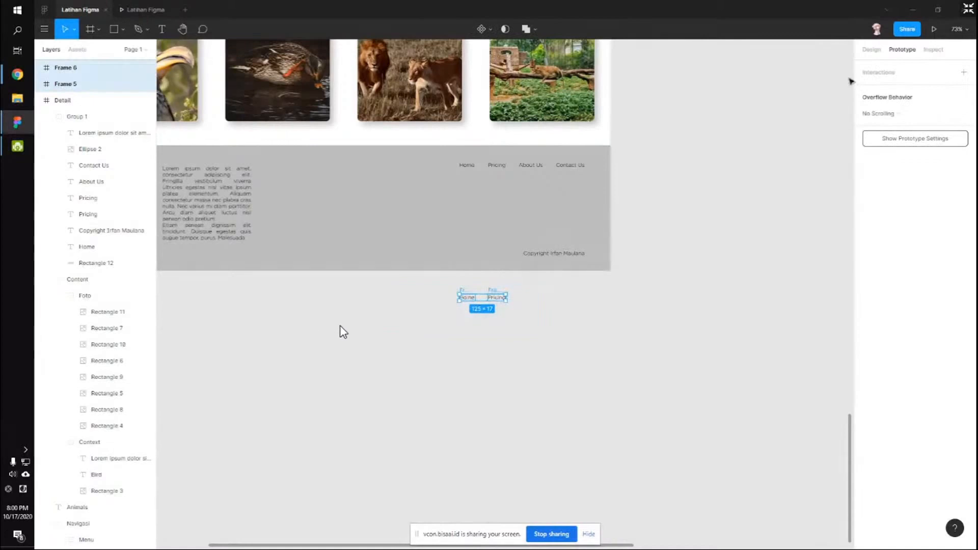
left_click(871, 49)
left_click(867, 372)
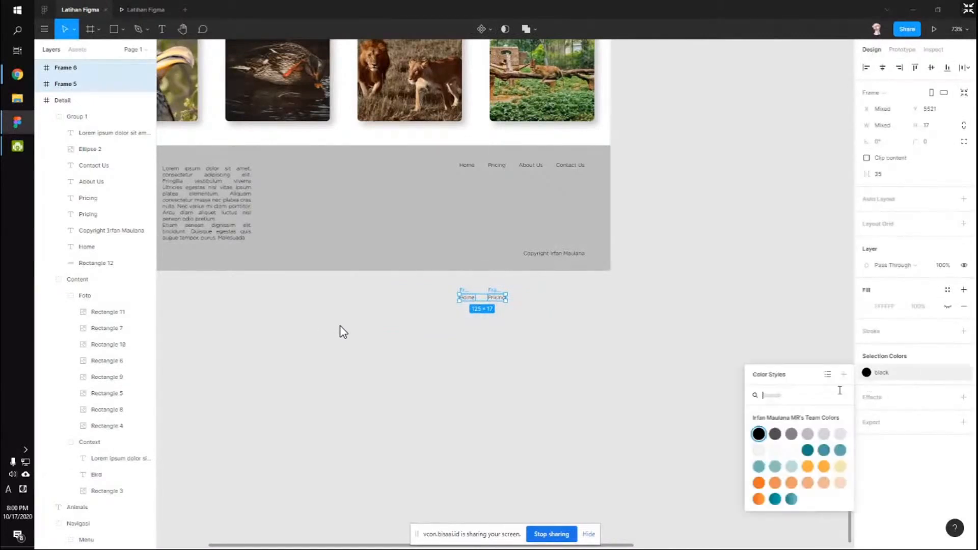
left_click(808, 450)
Select the footer Home link for prototype editing.
left_click(505, 325)
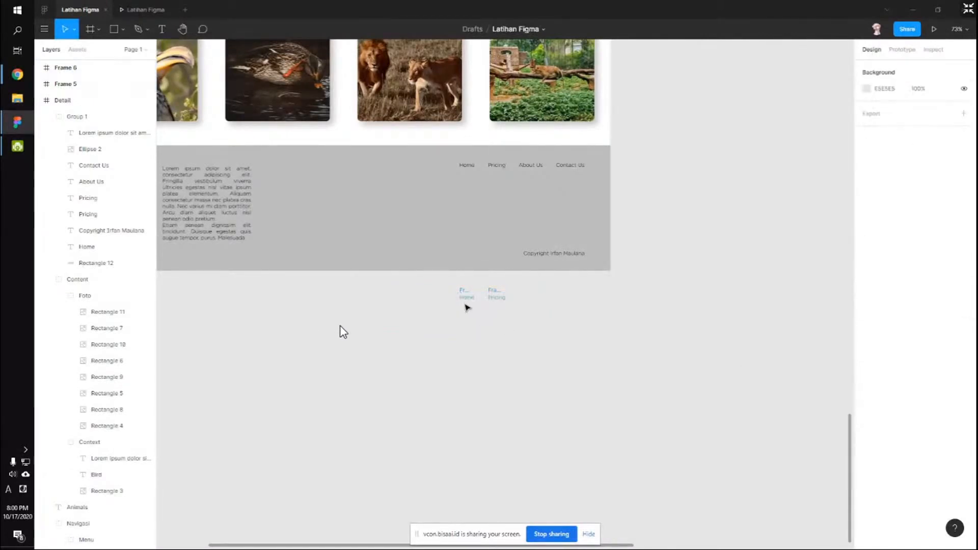
left_click(467, 165)
left_click(902, 49)
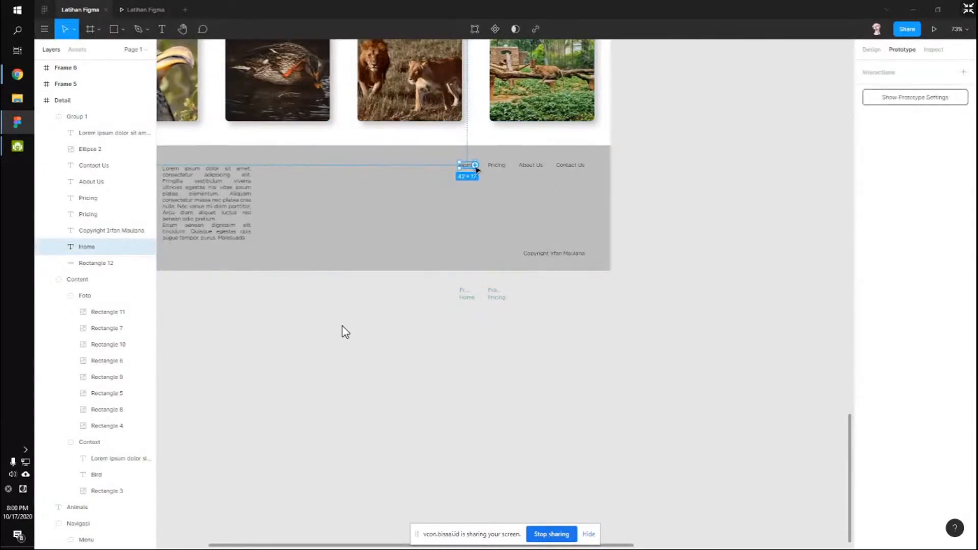
Make footer Home open Frame 5 as a While Hovering overlay positioned manually.
left_click_drag(475, 165, 467, 298)
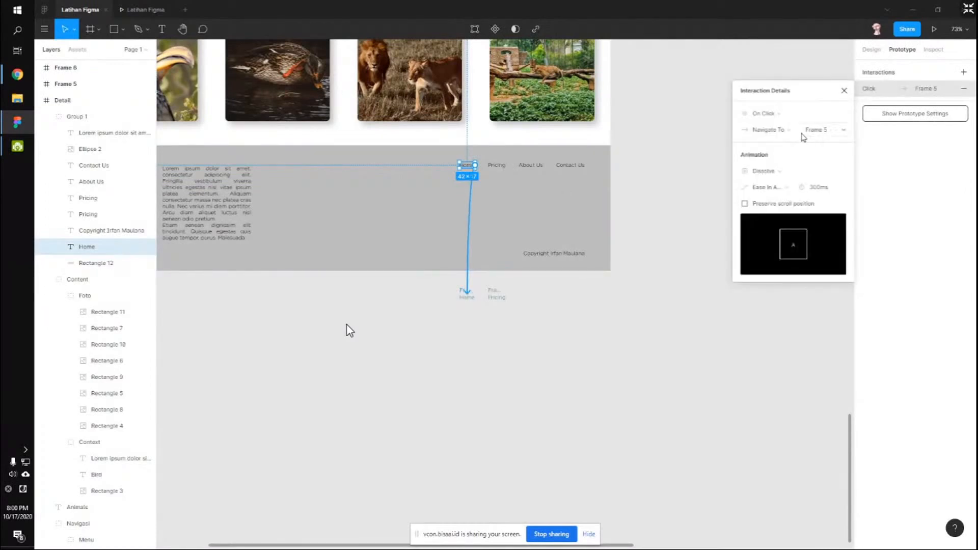
left_click(773, 113)
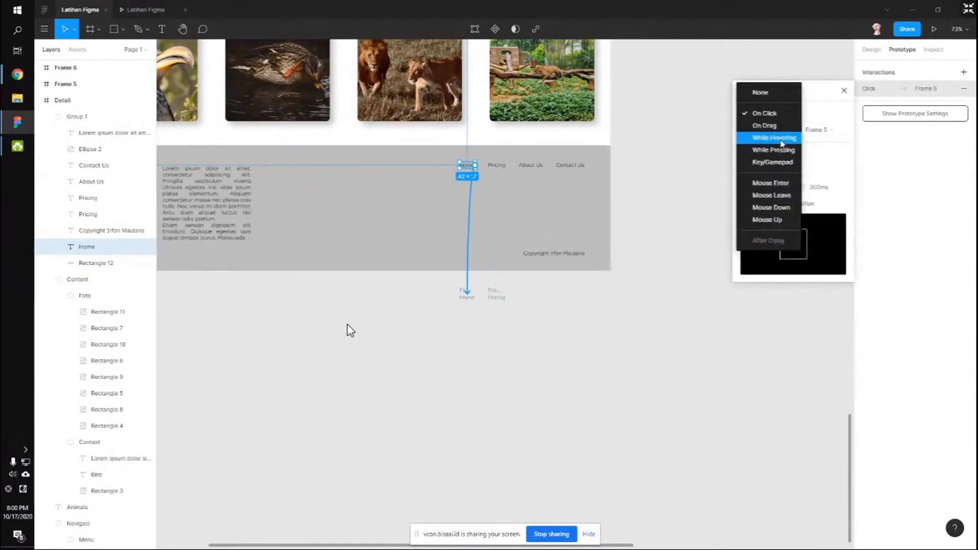
left_click(781, 136)
left_click(784, 131)
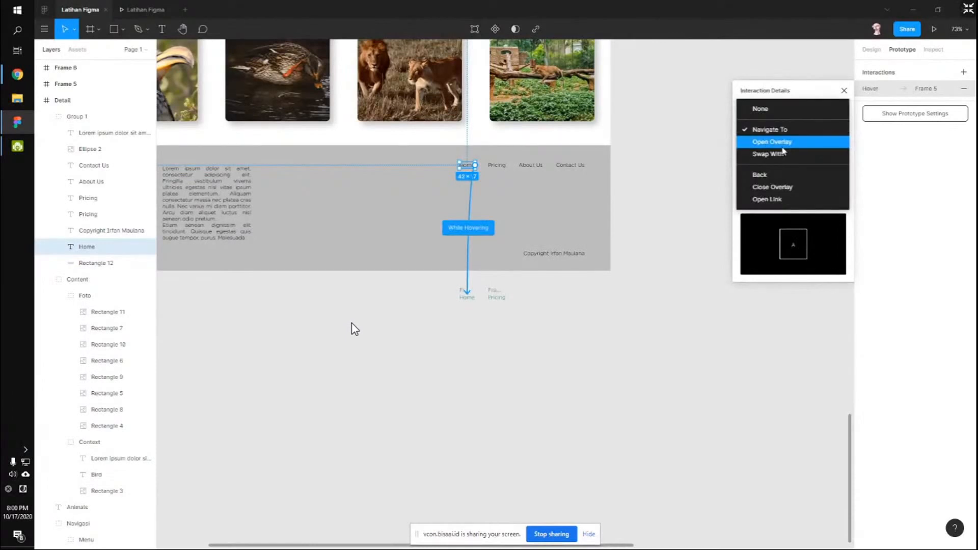
left_click(784, 147)
left_click(761, 174)
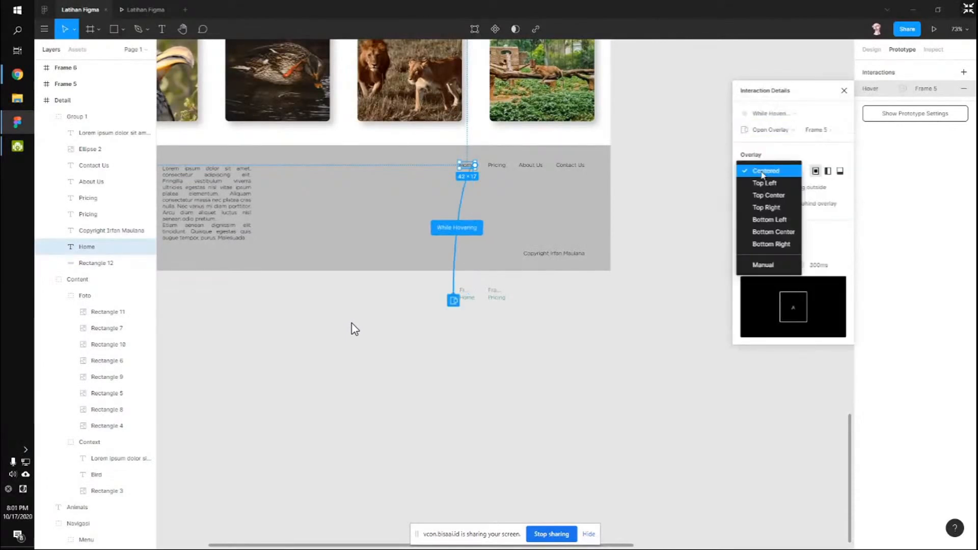
left_click(754, 263)
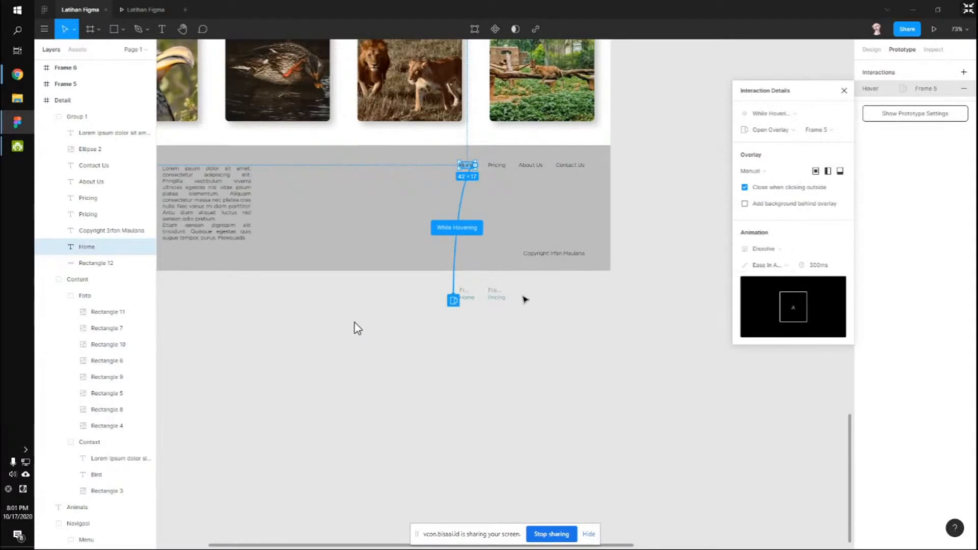
Make footer Pricing open Frame 6 as a manually positioned overlay.
left_click(496, 165)
left_click_drag(505, 166, 497, 298)
left_click(790, 130)
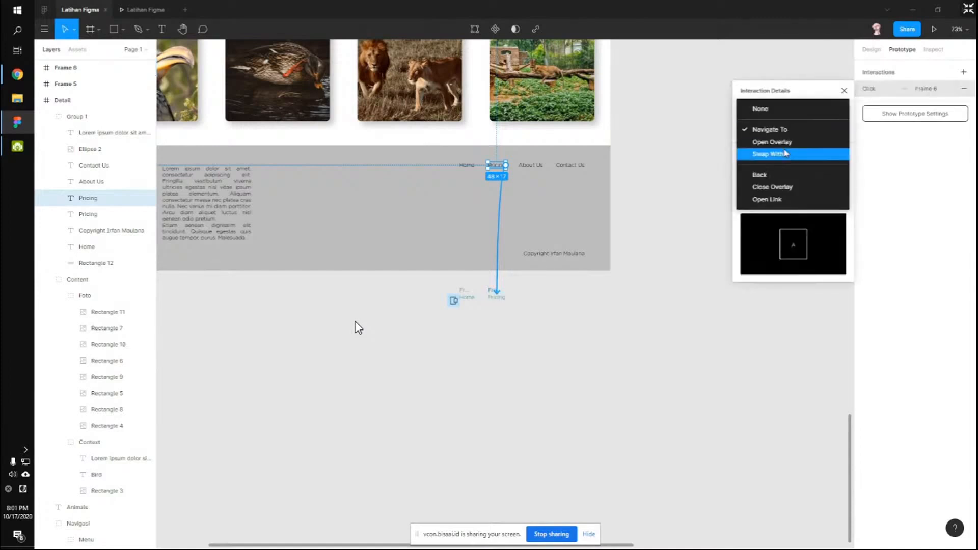
left_click(784, 146)
left_click(754, 170)
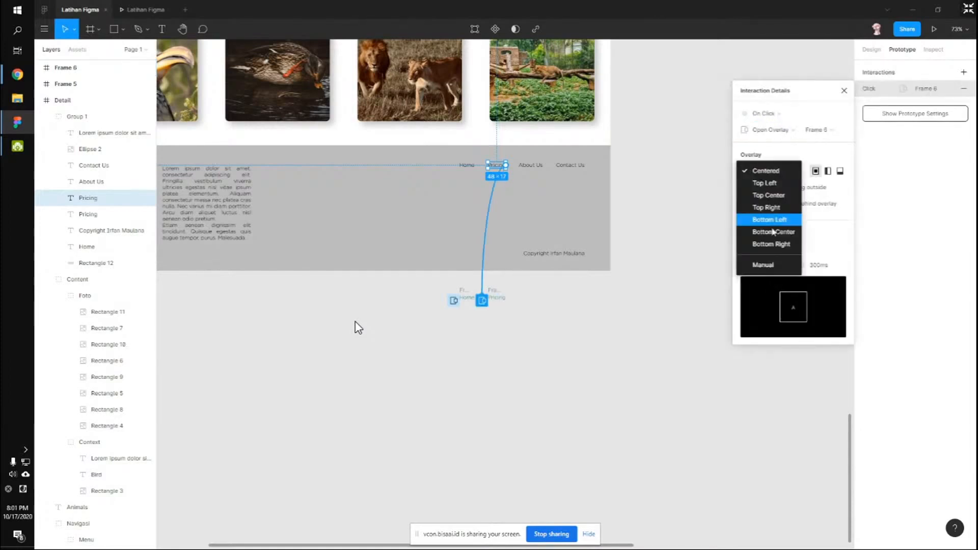
left_click(769, 270)
left_click(545, 318)
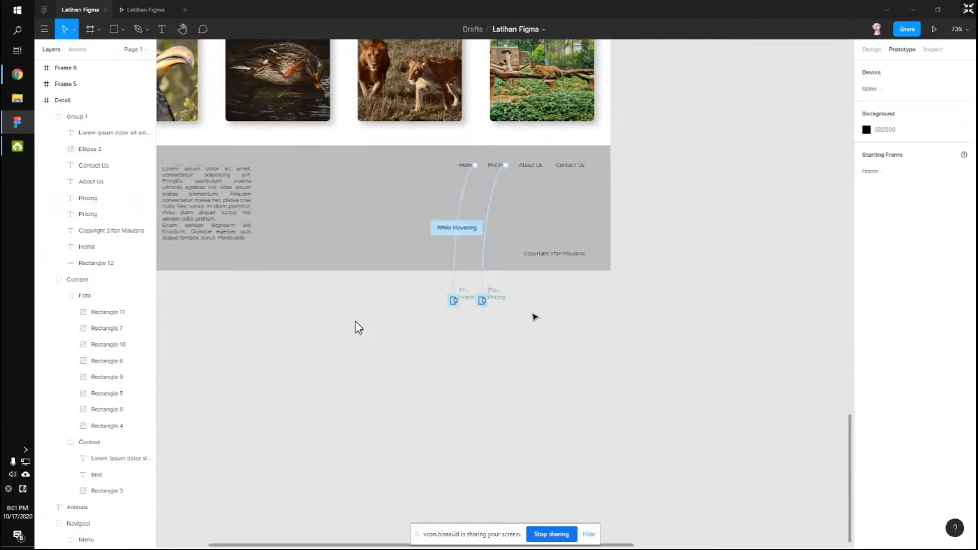
left_click(497, 302)
Link Frame 6 to the Pricing page and Frame 5's Home text to the home page.
scroll(515, 294, "down", 5)
left_click_drag(514, 291, 674, 111)
left_click(471, 465)
scroll(497, 451, "up", 10)
left_click(527, 398)
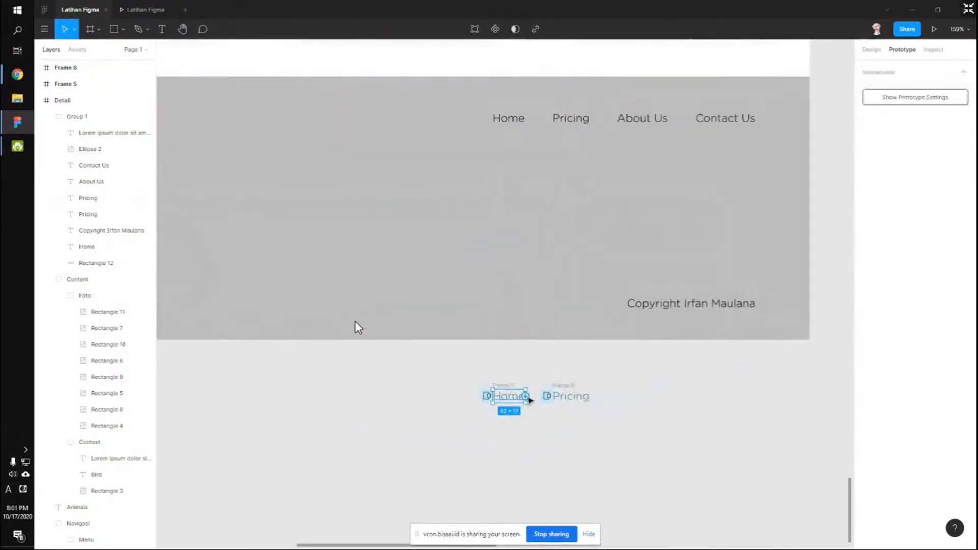
scroll(529, 401, "down", 6)
left_click_drag(489, 3, 481, 6)
scroll(620, 470, "down", 3)
scroll(582, 474, "up", 3)
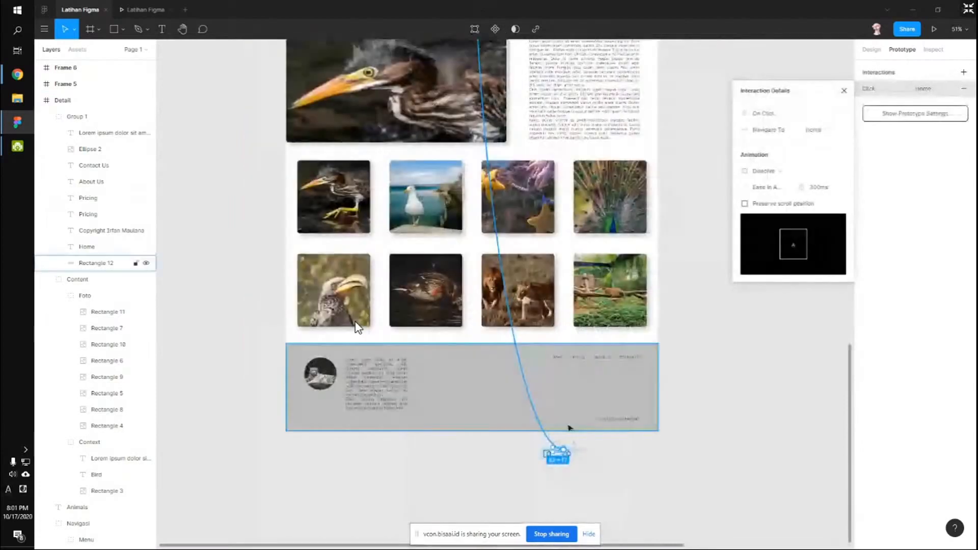
Link the Detail footer's Home and Pricing texts to the home and Pricing pages, then view the prototype.
left_click(562, 360)
left_click_drag(564, 360, 469, 56)
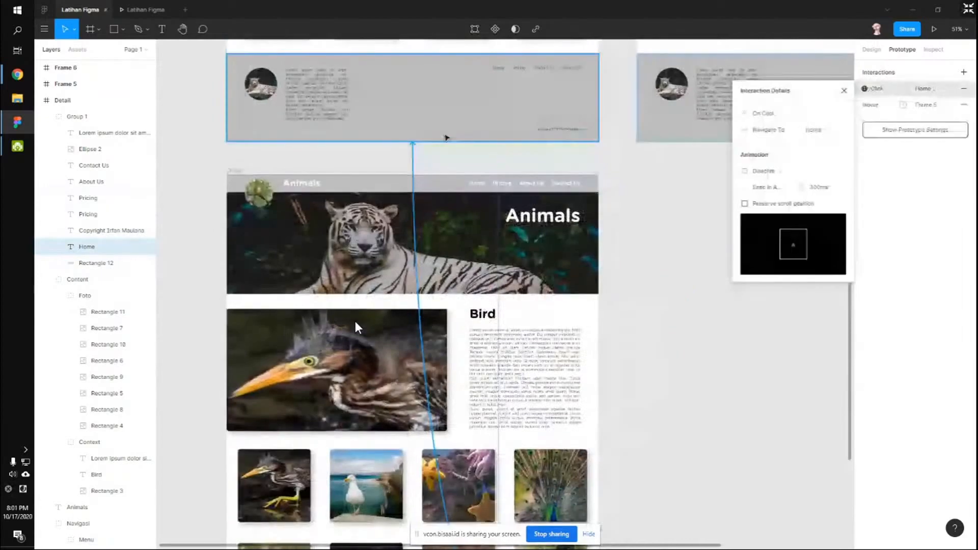
scroll(489, 127, "down", 6)
left_click(520, 177)
left_click_drag(525, 176, 716, 113)
scroll(734, 301, "down", 1)
left_click(734, 301)
scroll(734, 301, "down", 5)
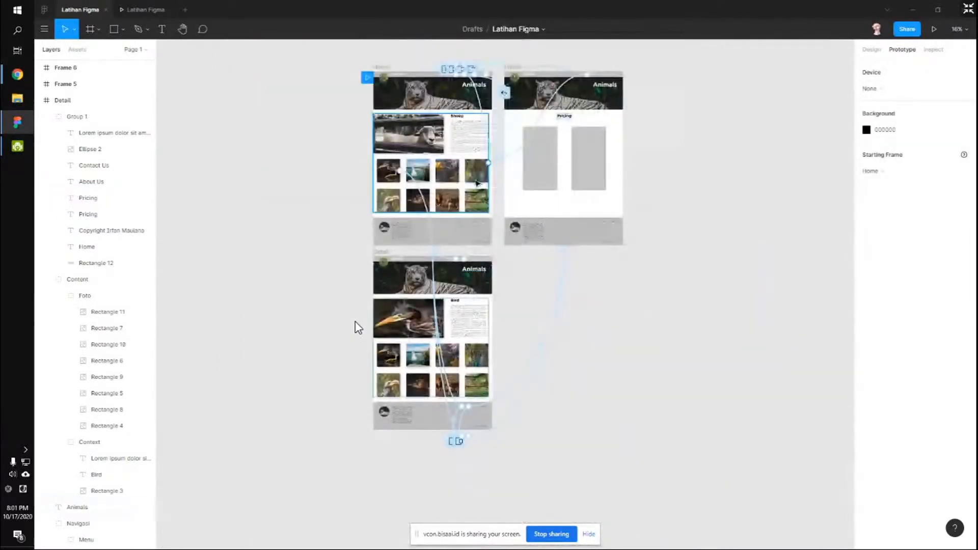
left_click(173, 6)
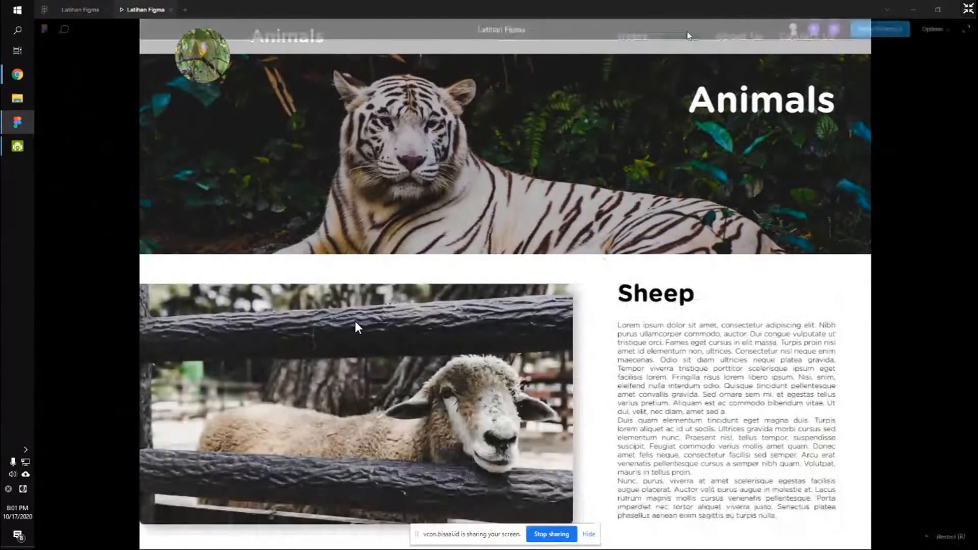
Scroll through the prototype preview, briefly switching to the editor and back.
scroll(356, 321, "down", 5)
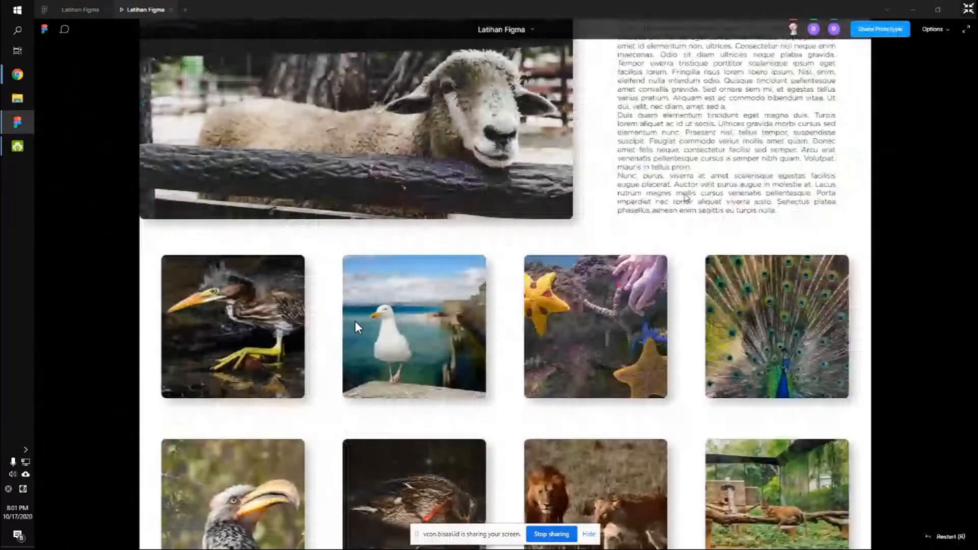
scroll(356, 321, "down", 5)
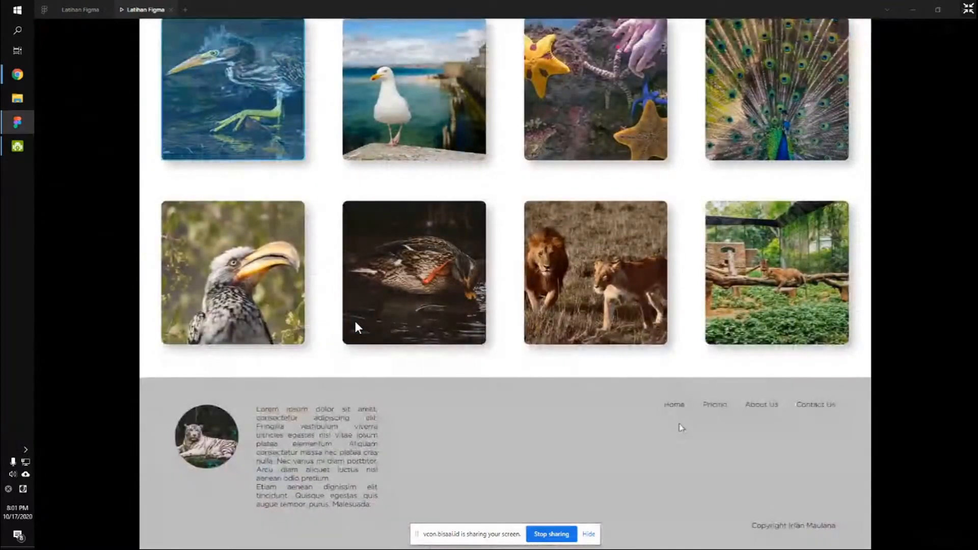
scroll(355, 324, "up", 5)
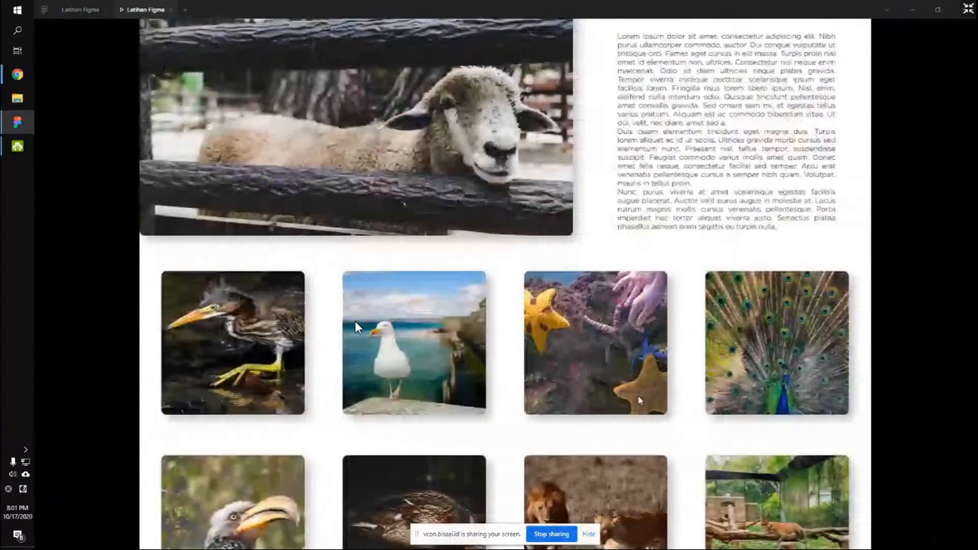
scroll(355, 326, "up", 3)
key("ctrl+shift+Tab")
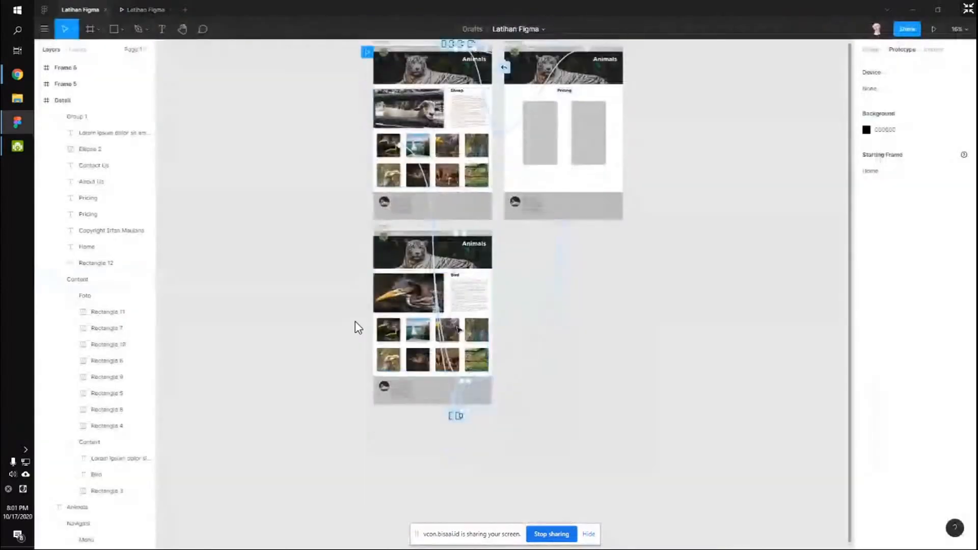
key("ctrl+Tab")
Follow the footer Home link back to the home page, then return to the editor.
scroll(355, 322, "down", 3)
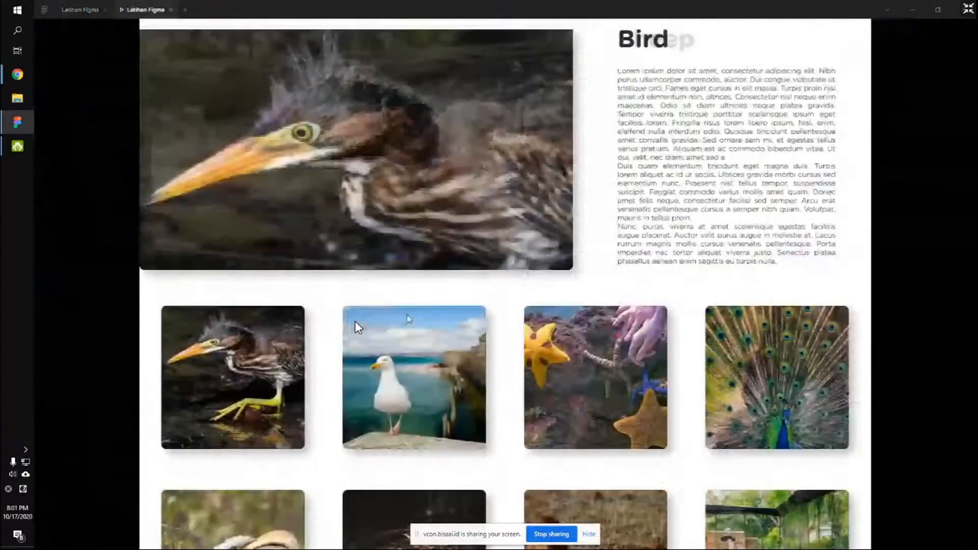
scroll(355, 321, "down", 2)
scroll(355, 321, "up", 5)
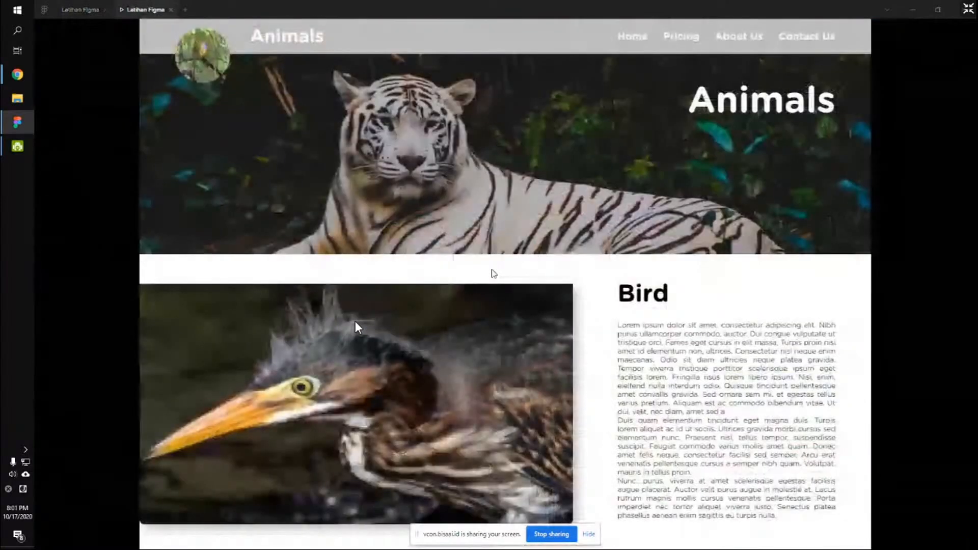
scroll(356, 324, "down", 5)
scroll(357, 326, "down", 3)
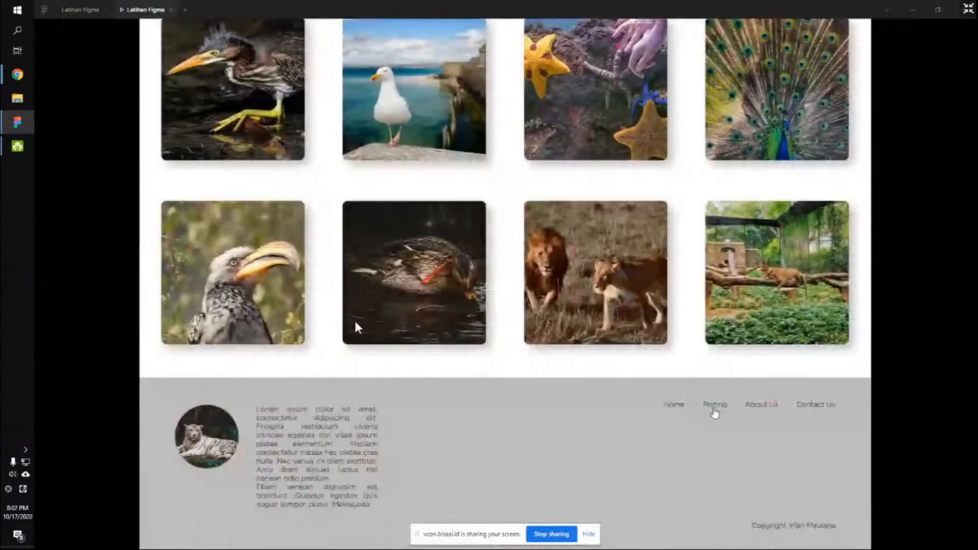
left_click(682, 410)
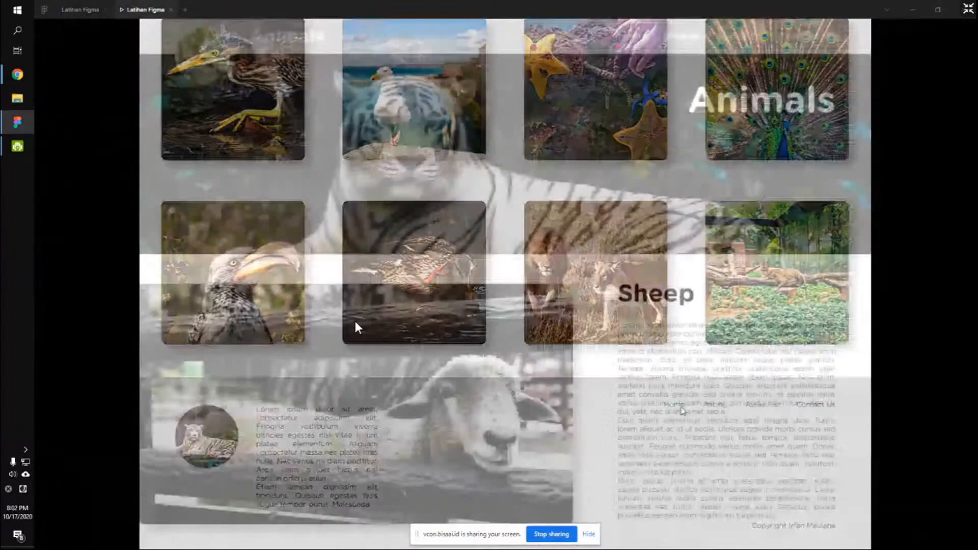
scroll(535, 318, "down", 5)
left_click(81, 9)
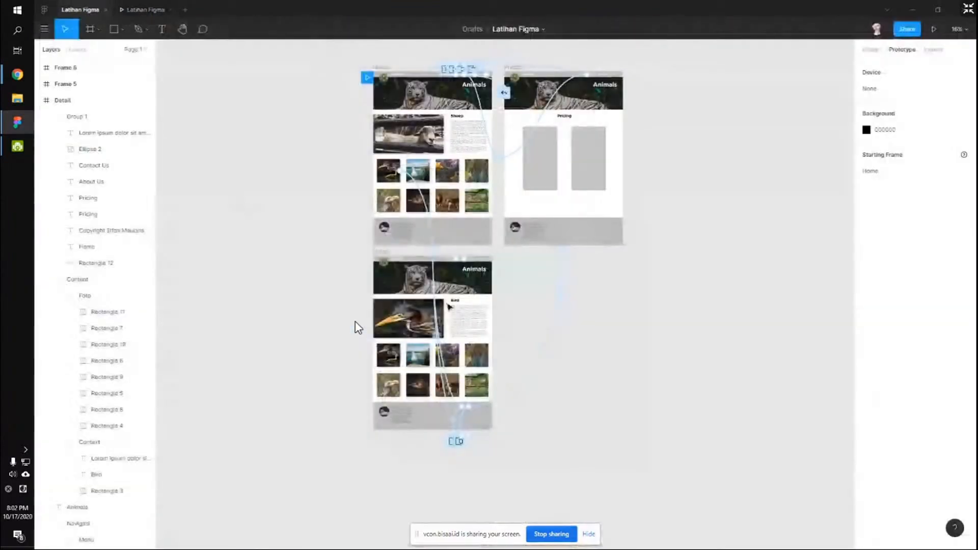
Select the heron photo (Rectangle 4) and view its 282×282 px specs and CSS in Inspect.
scroll(451, 340, "up", 3)
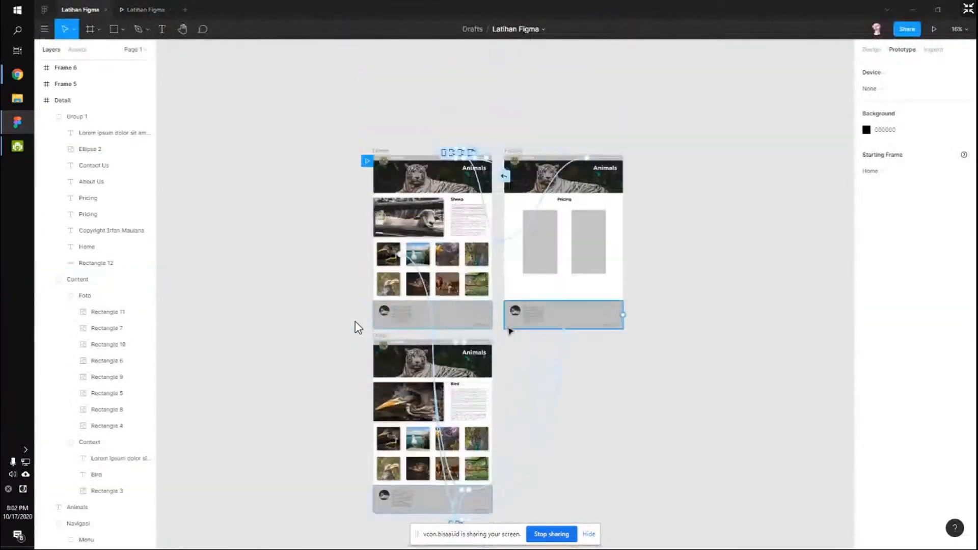
scroll(358, 328, "down", 1)
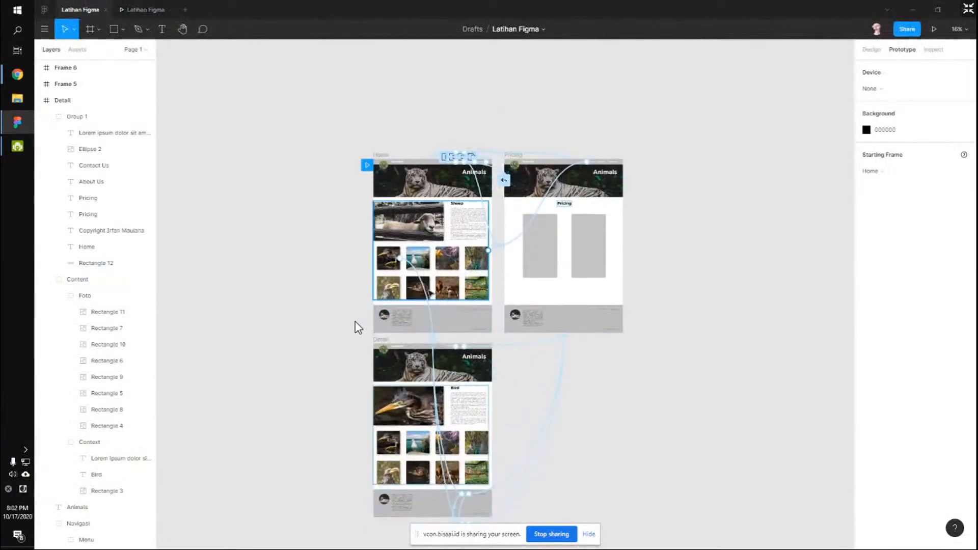
scroll(358, 327, "up", 5)
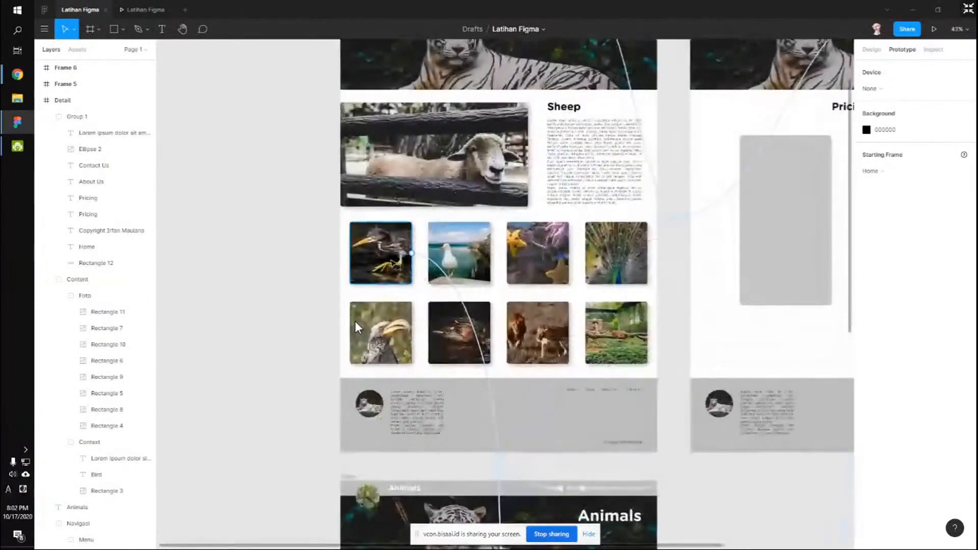
key("alt+8")
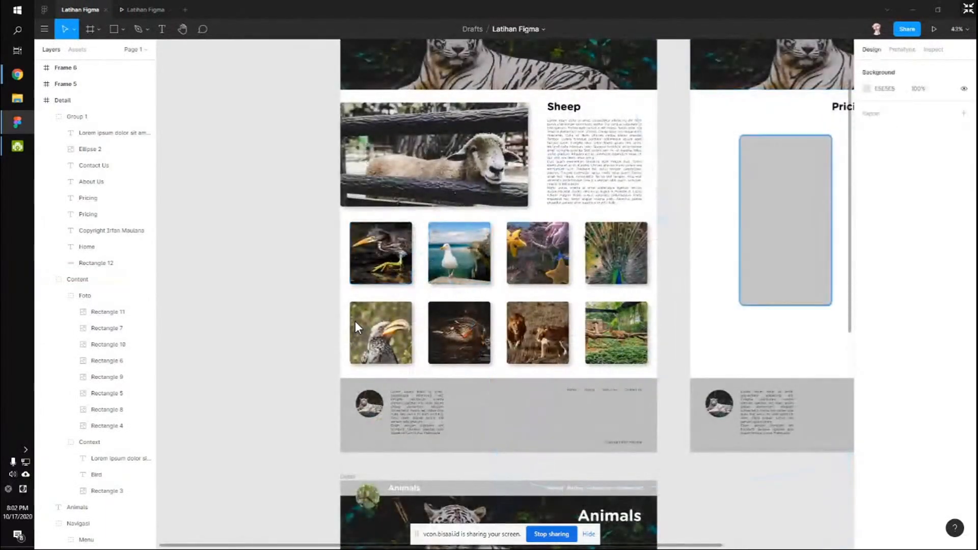
left_click(389, 257)
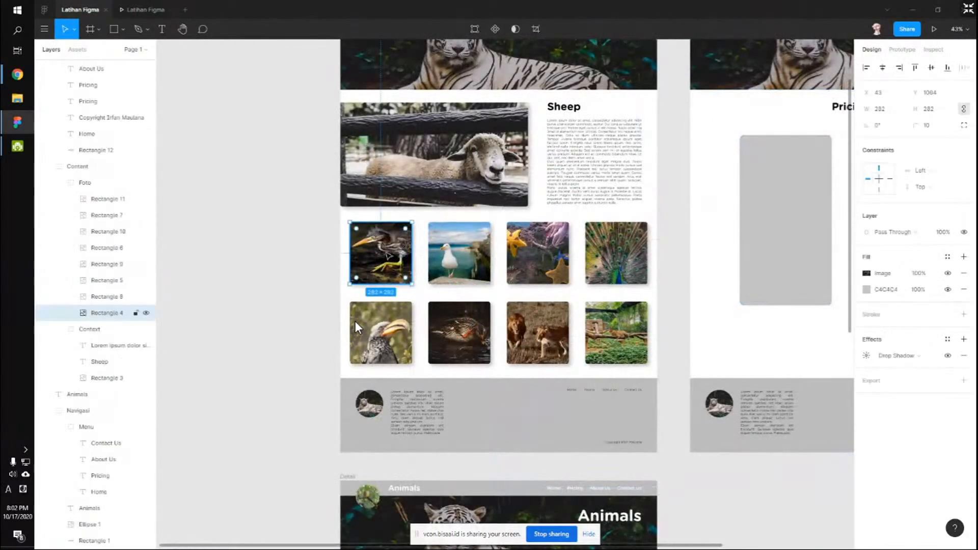
left_click(930, 51)
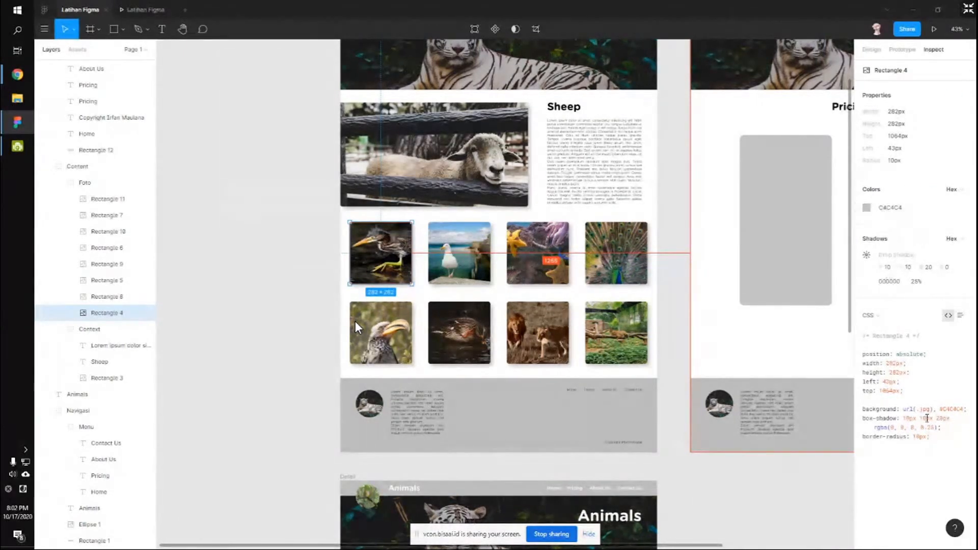
Highlight the photo's CSS, pointing out width: 282px and the background declaration.
left_click_drag(862, 349, 970, 488)
left_click(935, 469)
left_click(871, 364)
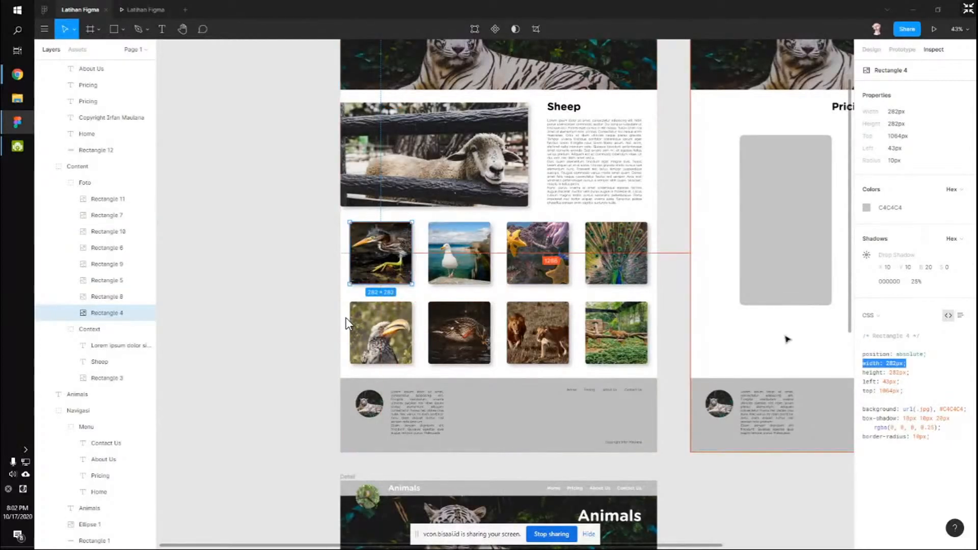
left_click_drag(975, 421, 968, 409)
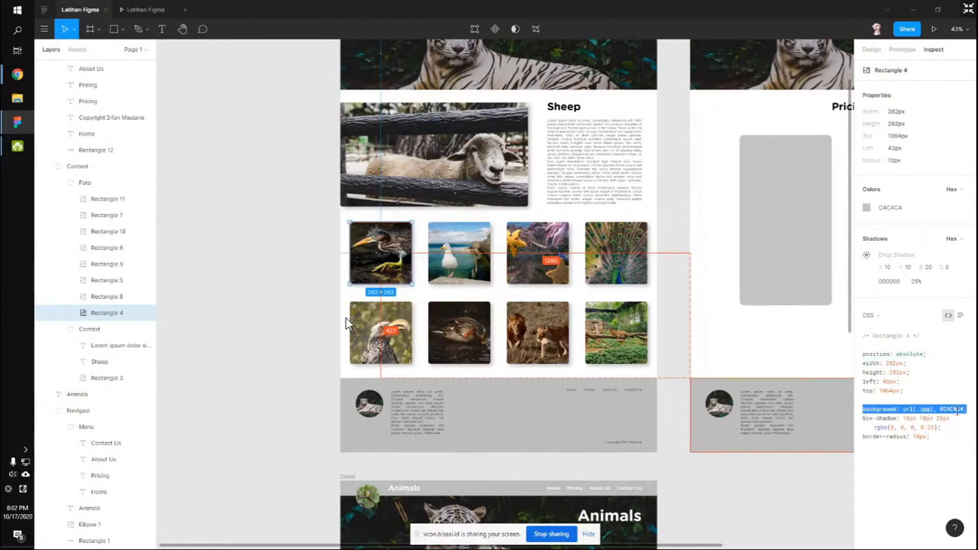
left_click(942, 433)
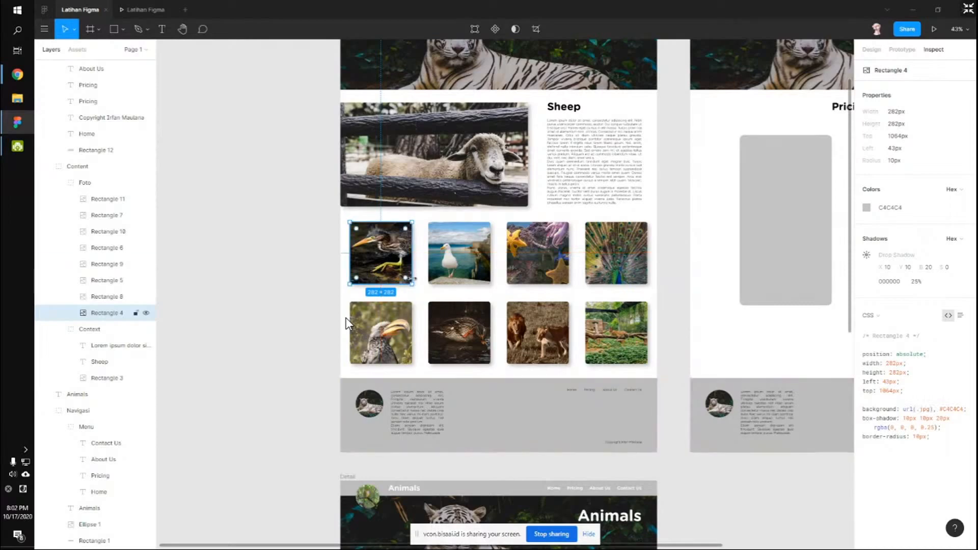
Reselect the heron photo and highlight its CSS up from border-radius: 10px.
scroll(347, 324, "up", 1)
scroll(413, 297, "up", 4)
key("super")
scroll(413, 336, "down", 3)
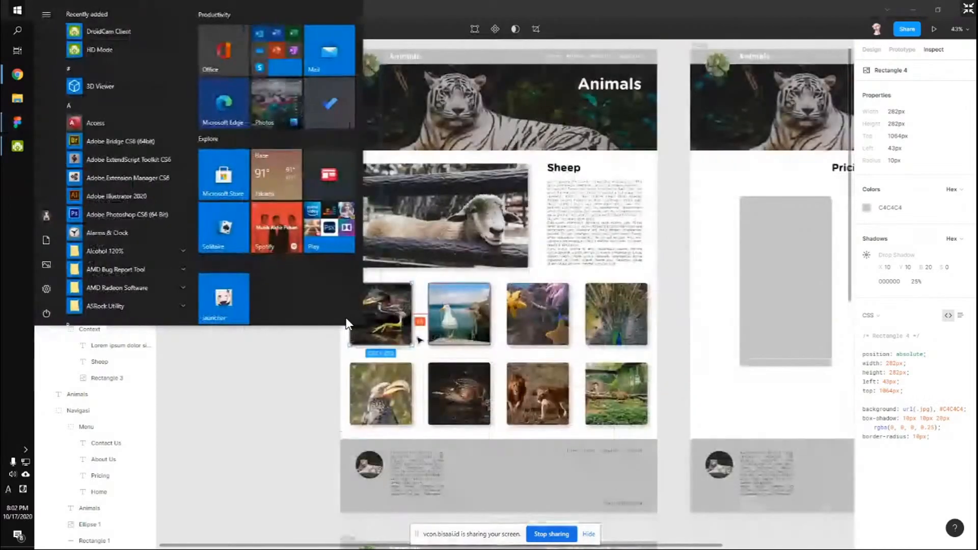
left_click(413, 335)
scroll(412, 336, "up", 4)
scroll(413, 335, "up", 4)
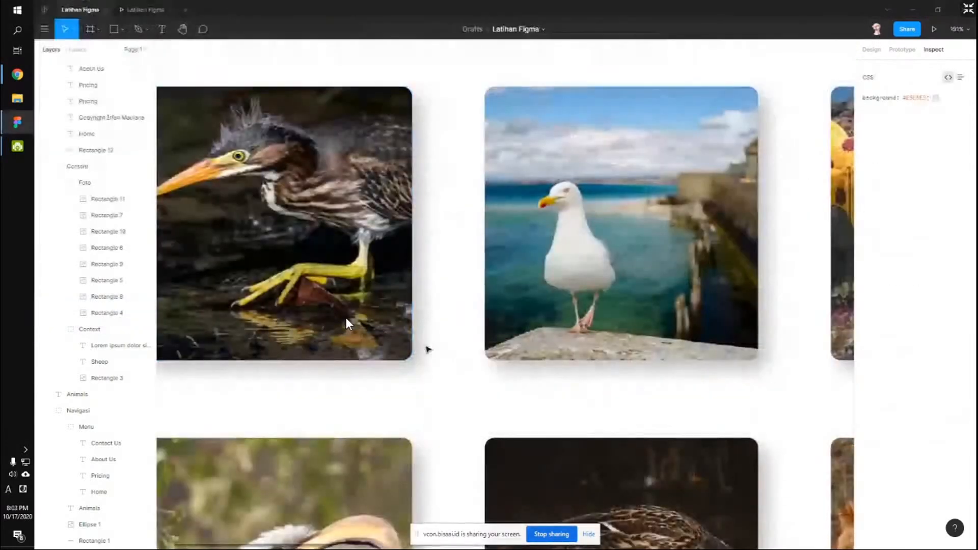
scroll(428, 347, "down", 8)
left_click(403, 321)
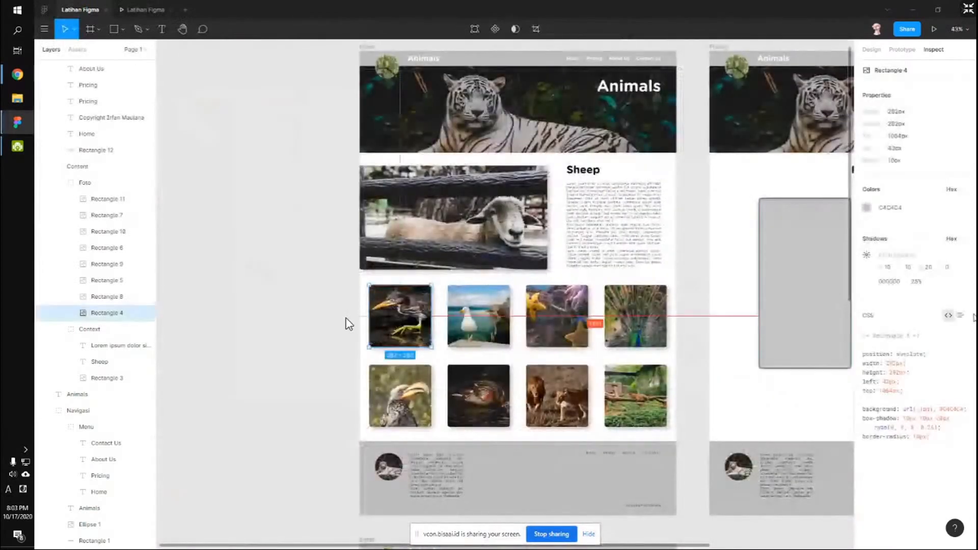
left_click_drag(910, 437, 925, 419)
left_click(930, 453)
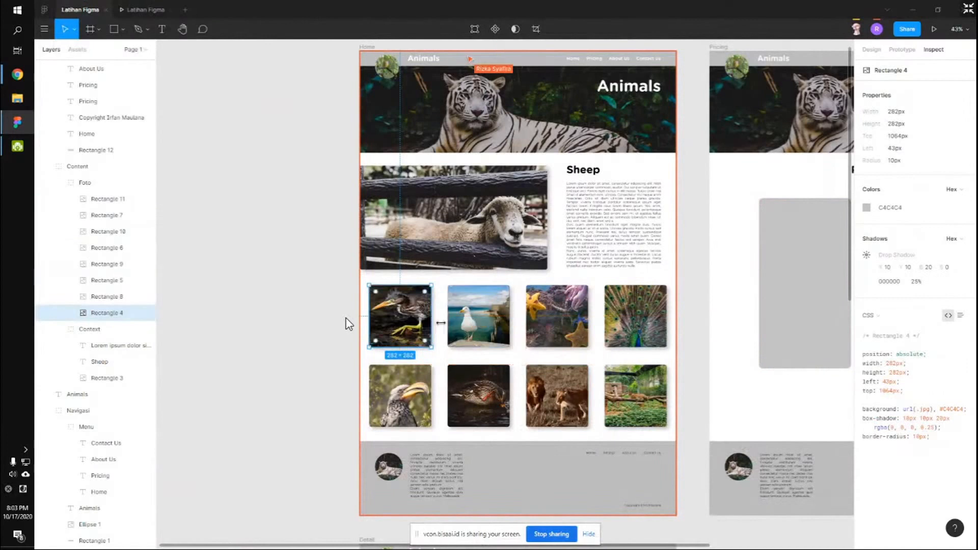
left_click(497, 217)
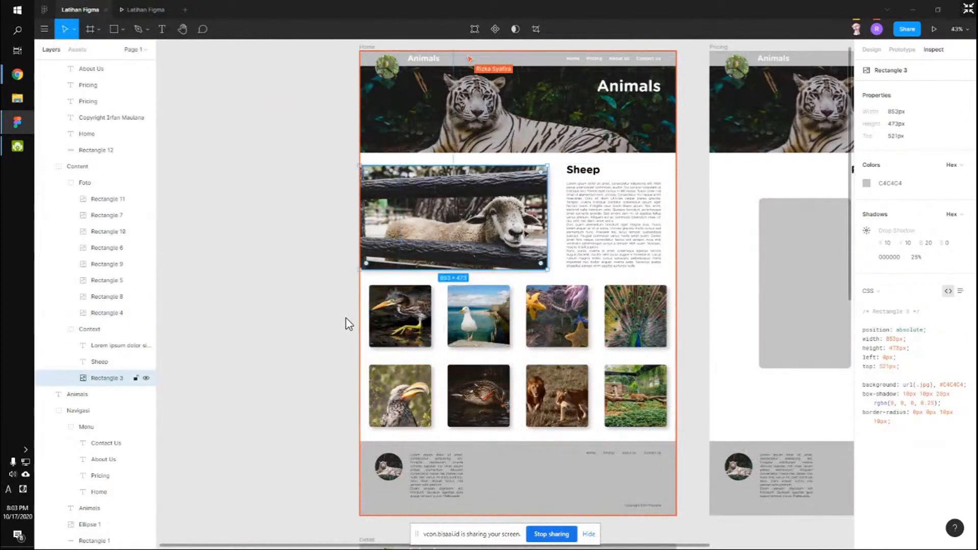
mouse_move(941, 415)
left_mouse_down()
mouse_move(876, 434)
mouse_move(915, 409)
mouse_move(927, 413)
left_mouse_up()
left_click(953, 418)
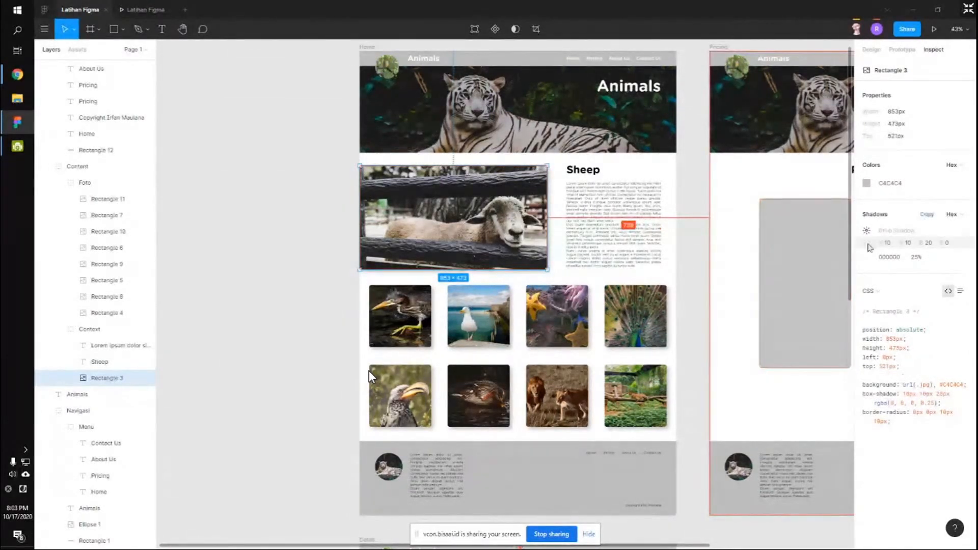
left_click(870, 291)
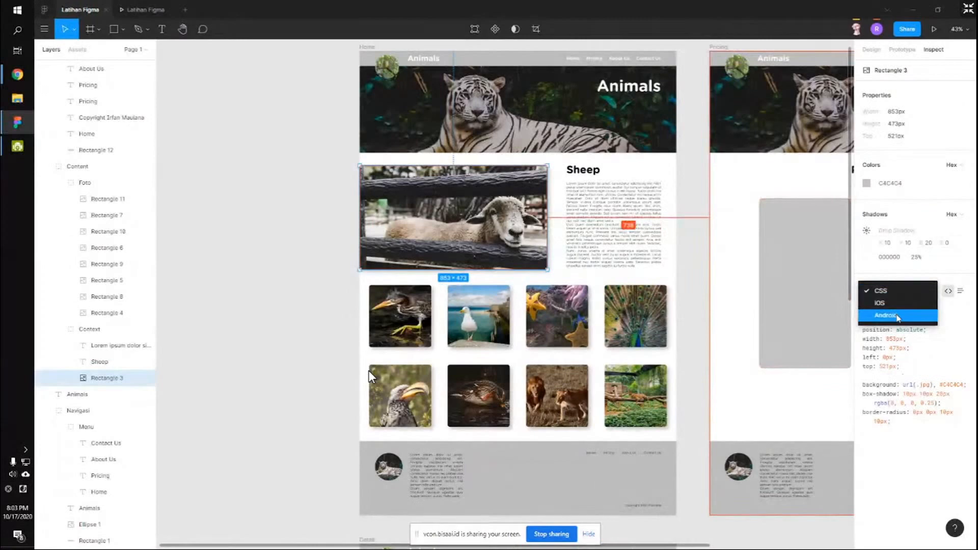
left_click(897, 316)
scroll(881, 286, "down", 10)
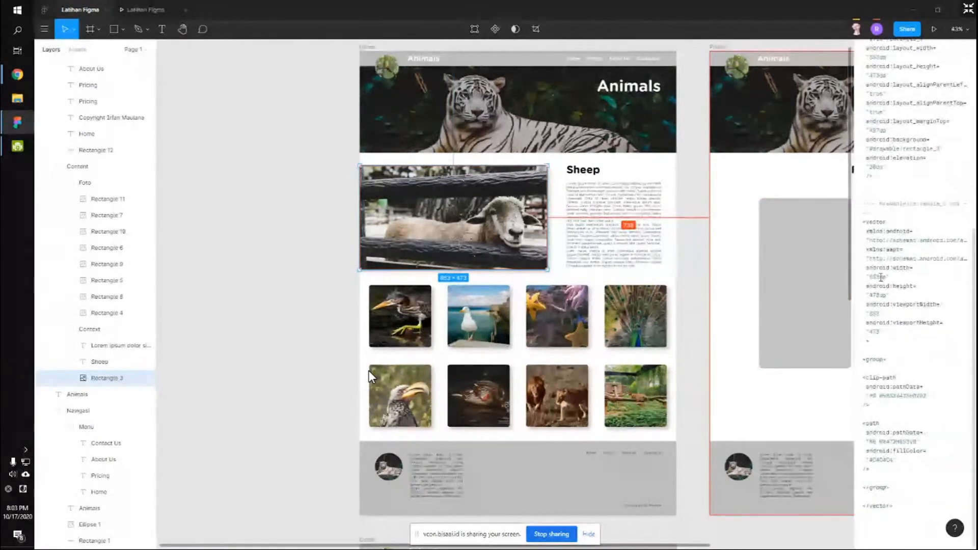
scroll(881, 277, "up", 10)
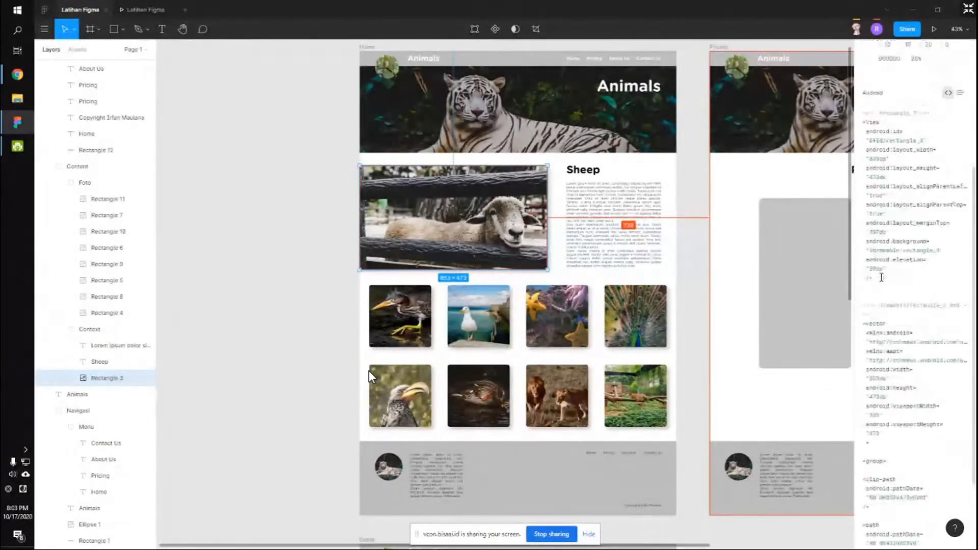
left_click(885, 249)
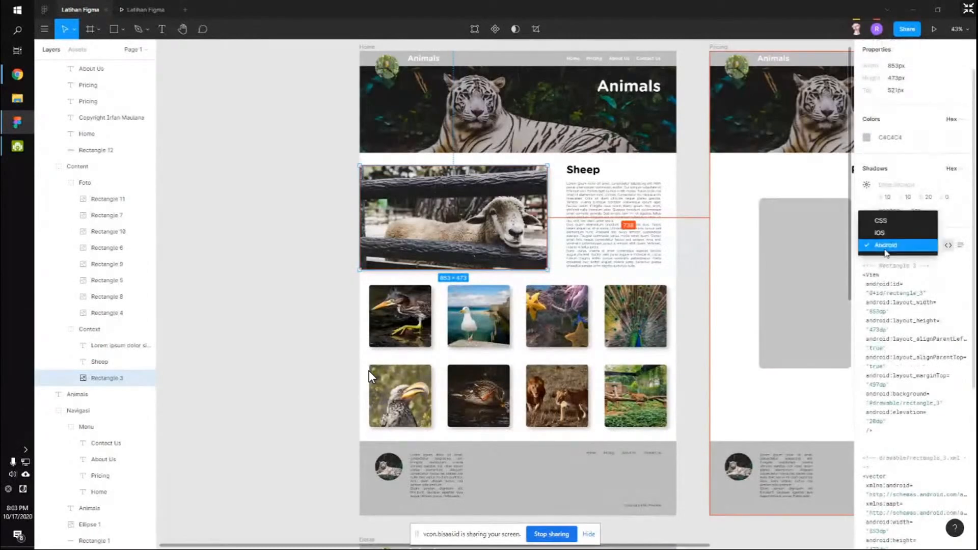
left_click(890, 236)
scroll(899, 294, "down", 5)
scroll(899, 294, "down", 3)
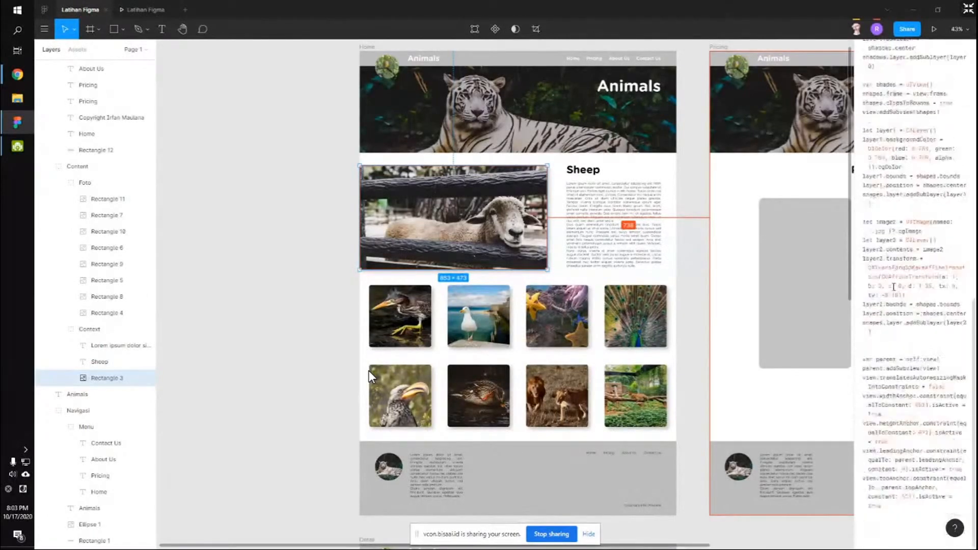
scroll(895, 287, "up", 10)
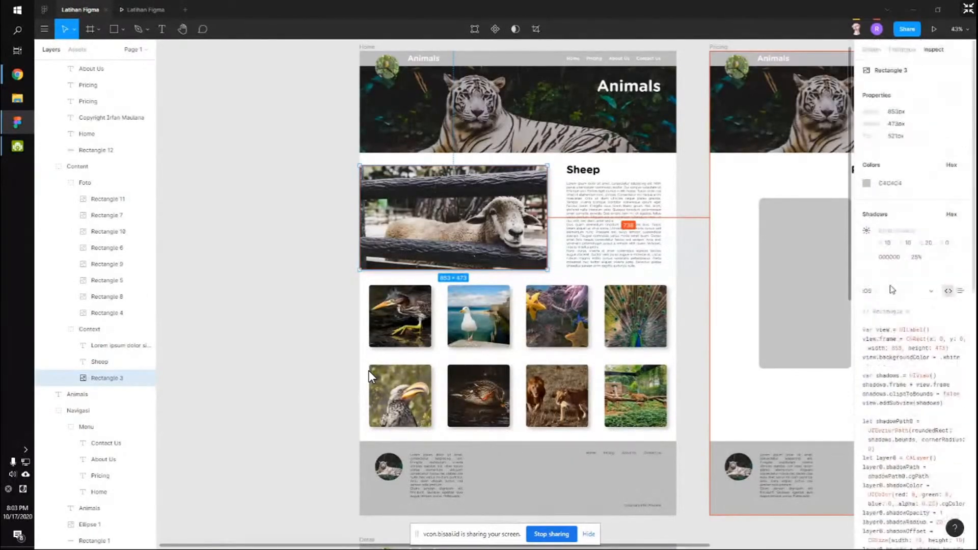
left_click(892, 289)
left_click(891, 279)
left_click_drag(917, 422, 862, 382)
left_click(887, 437)
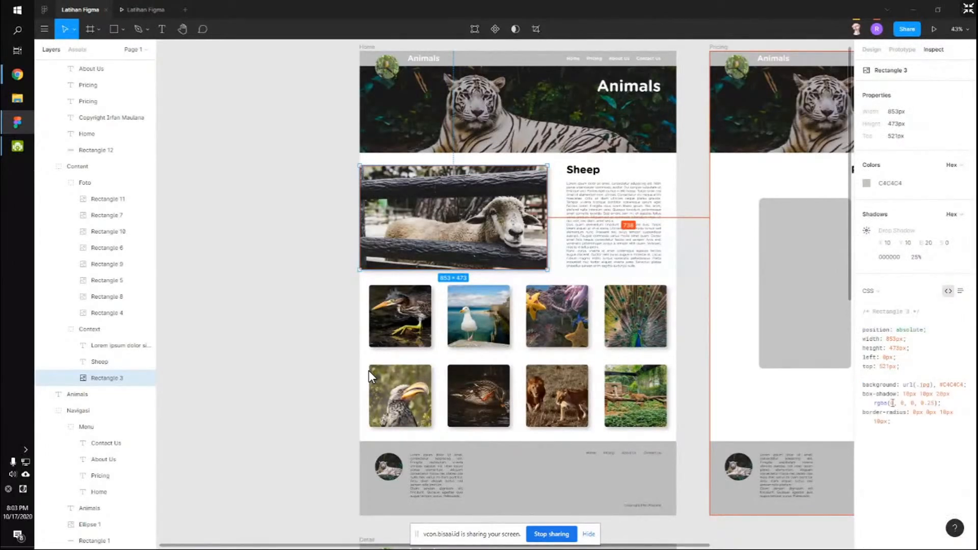
left_click_drag(861, 380, 938, 428)
left_click(925, 448)
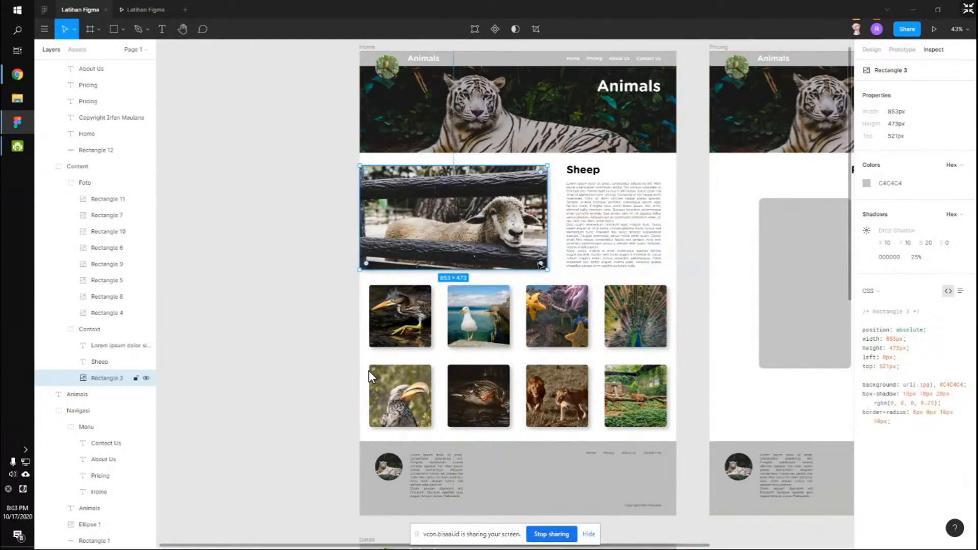
scroll(461, 211, "down", 4)
scroll(535, 266, "up", 3)
scroll(537, 268, "down", 2)
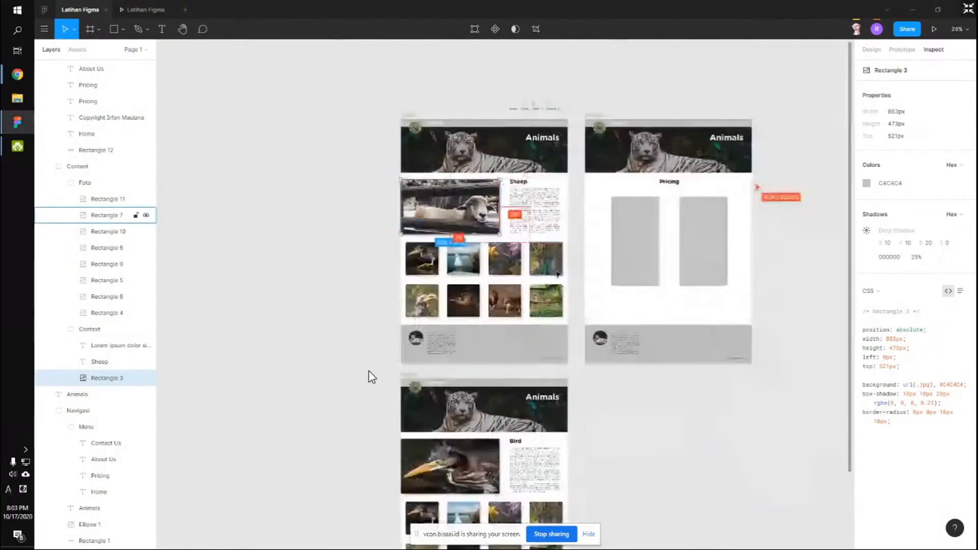
scroll(536, 268, "right", 2)
right_click(235, 191)
mouse_move(250, 219)
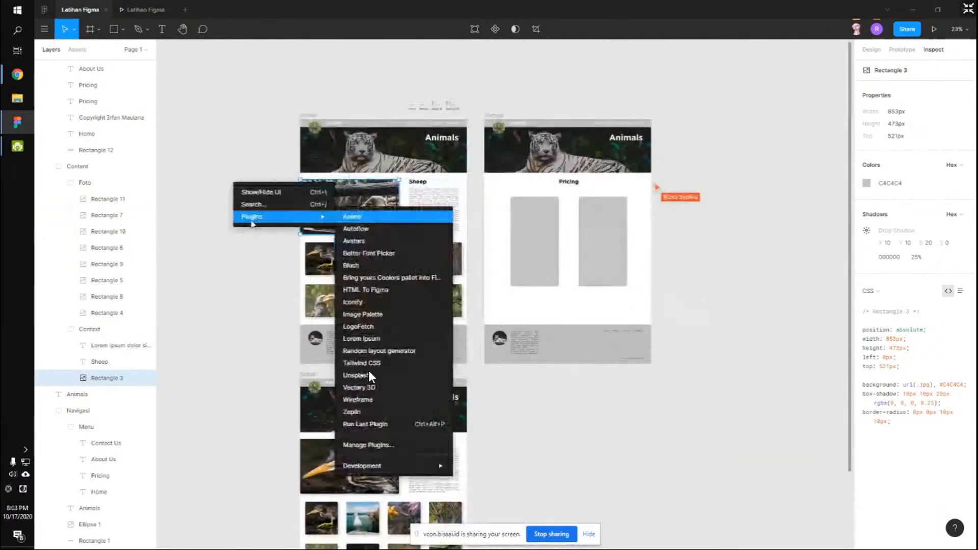
left_click(246, 124)
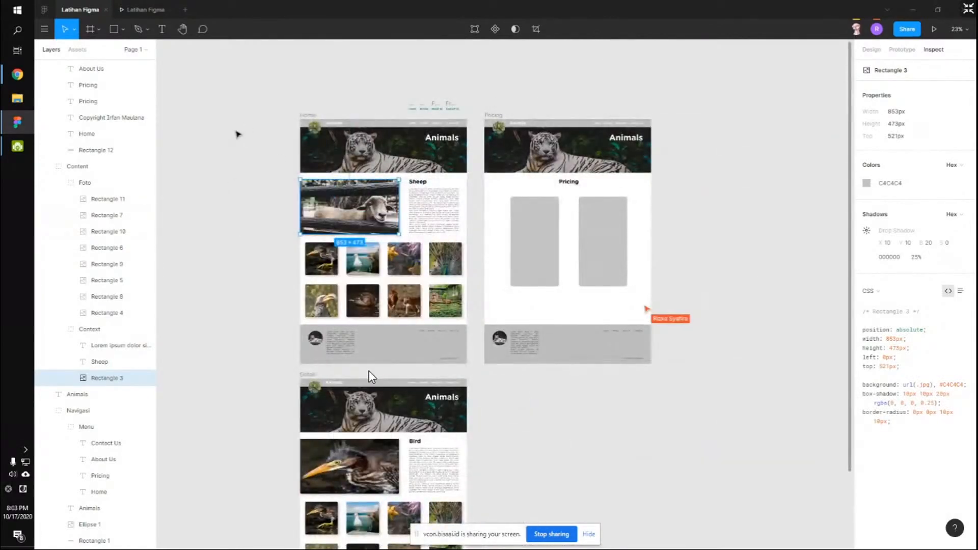
left_click(143, 6)
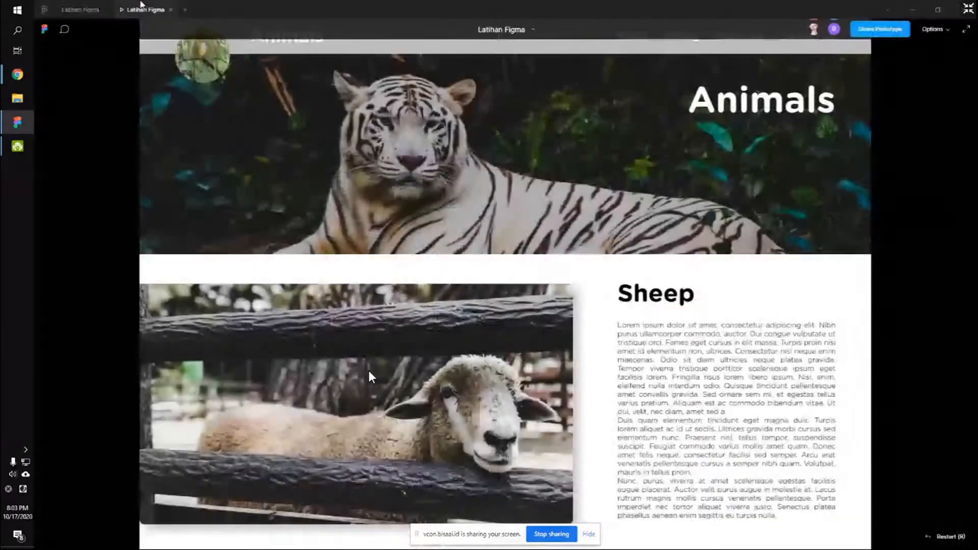
left_click(80, 10)
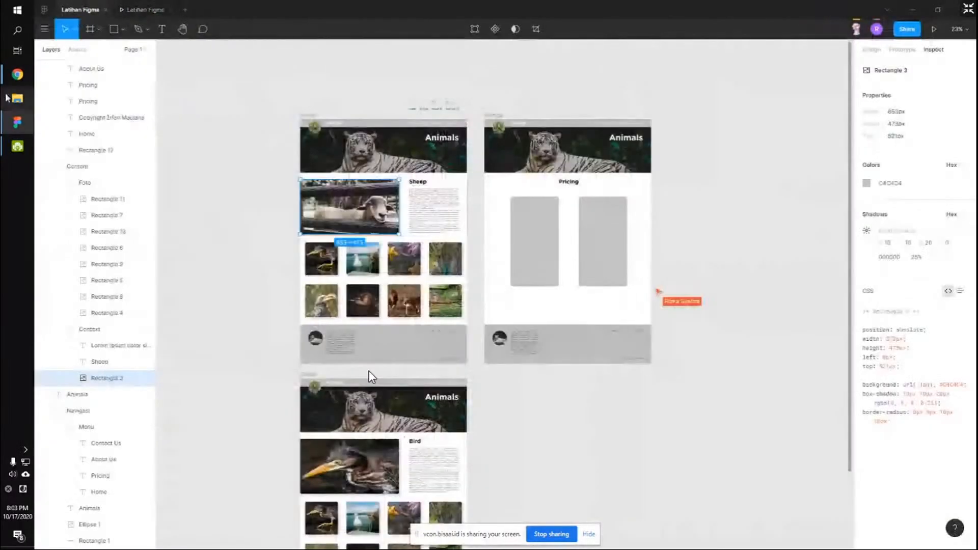
left_click(8, 76)
mouse_move(108, 69)
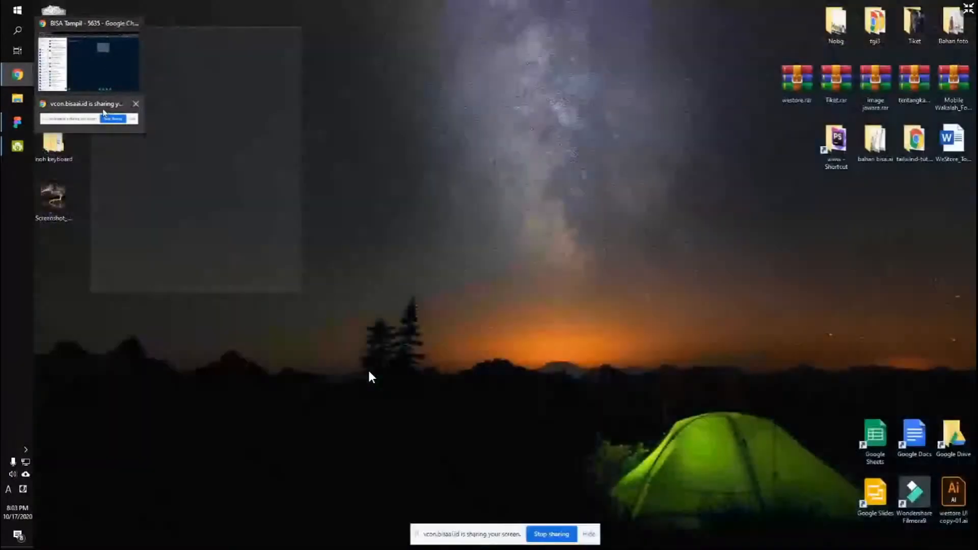
left_click(104, 108)
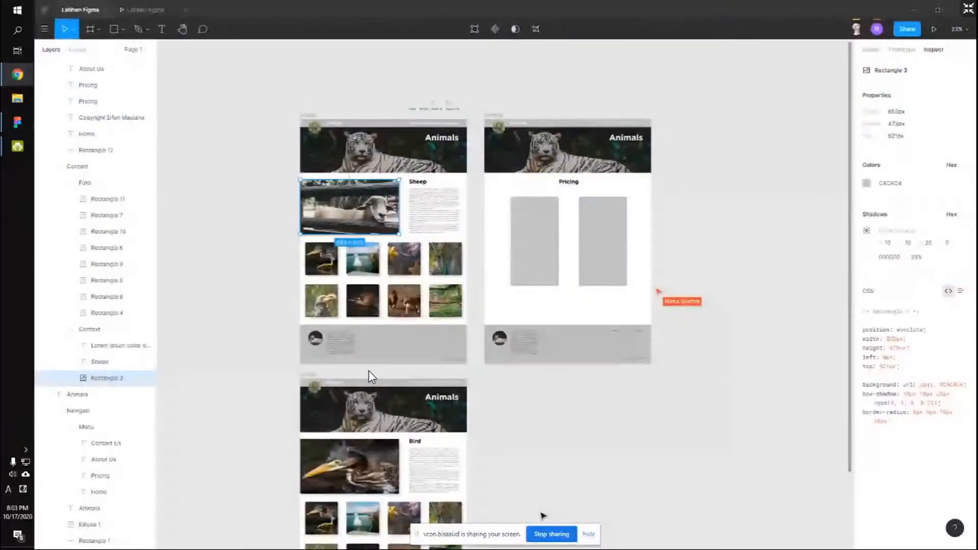